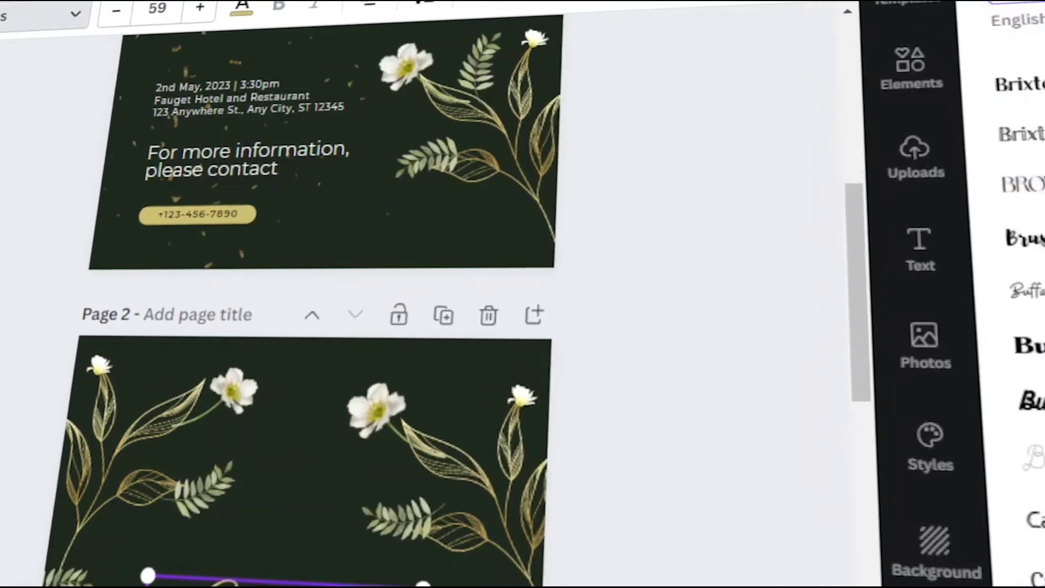
Step: Exit the finished wedding program editor and return to the Canva Home screen
{"action": "scroll", "coordinate": [610, 348], "scroll_direction": "down", "scroll_amount": 5}
{"action": "key", "text": "Return"}
{"action": "key", "text": "Escape"}
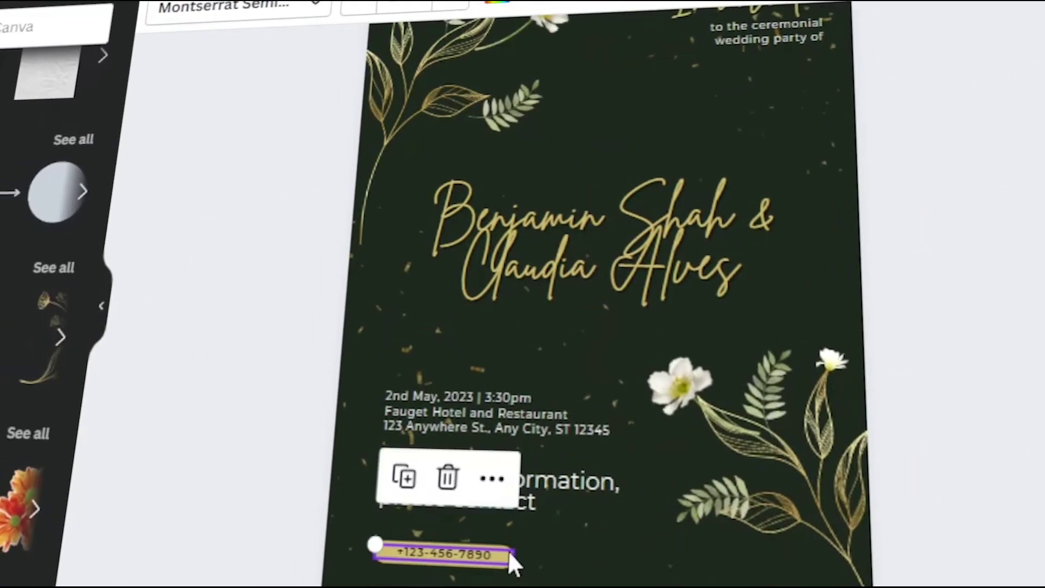
{"action": "left_click", "coordinate": [545, 553]}
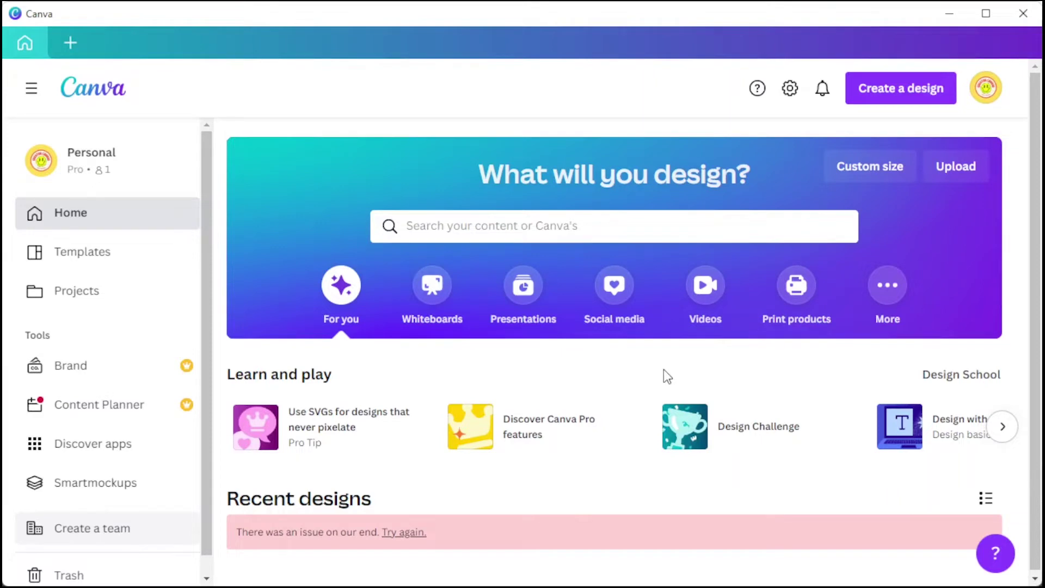
Step: Search Canva Home for 'wedding program' templates
{"action": "left_click", "coordinate": [694, 233]}
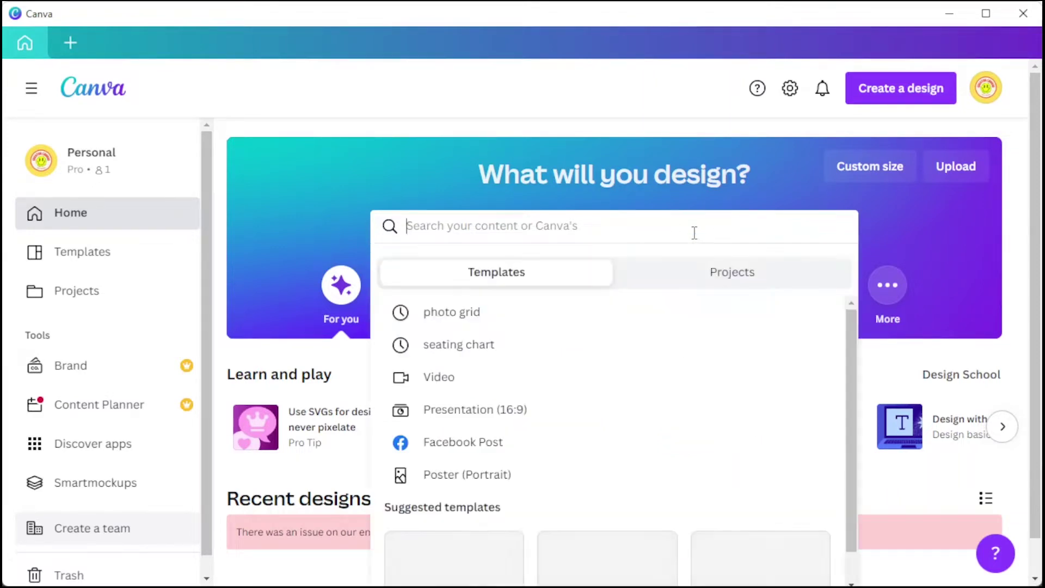
{"action": "type", "text": "wedding program"}
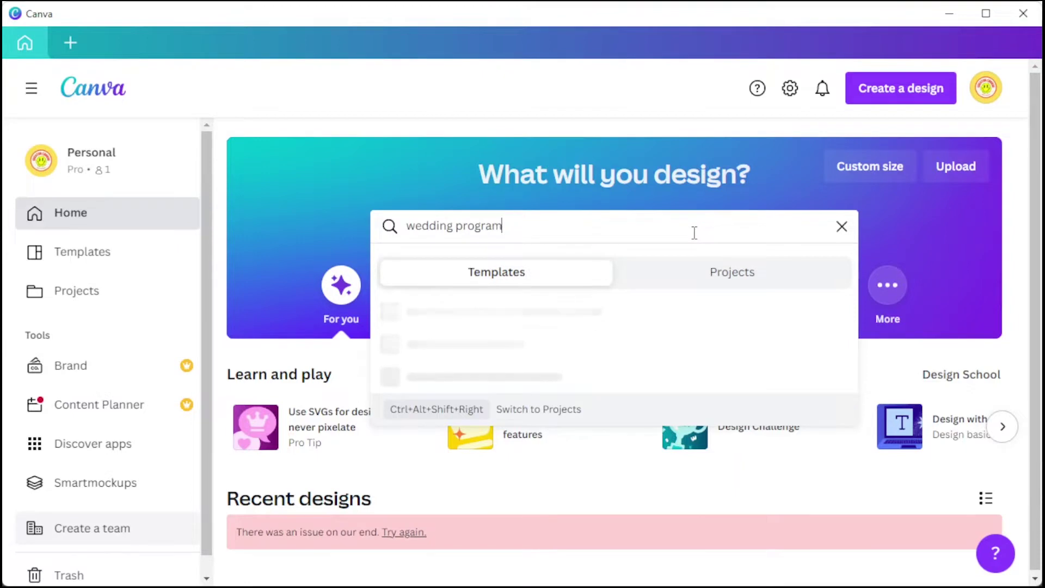
{"action": "key", "text": "Return"}
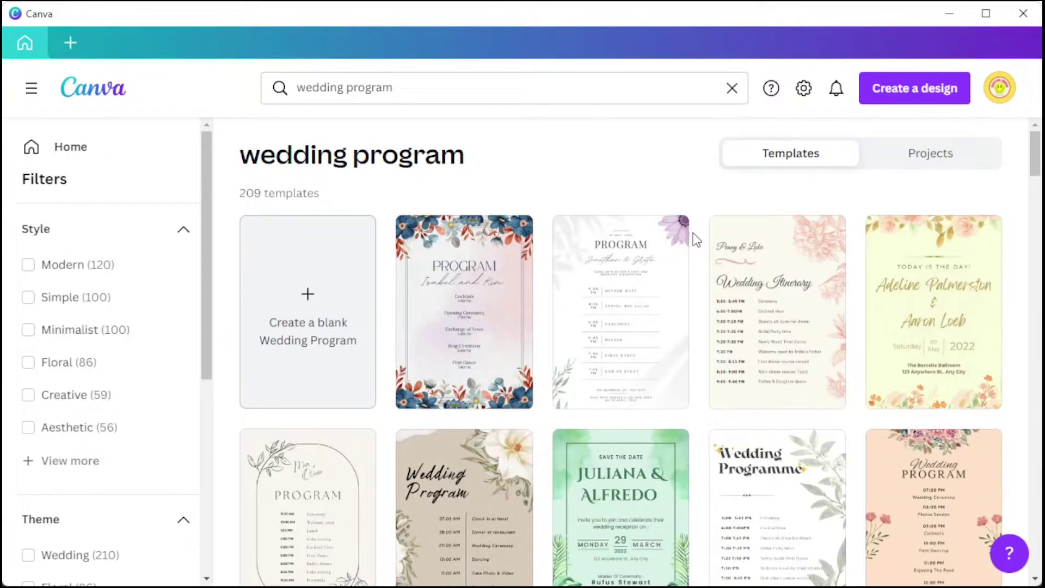
Step: Filter the wedding program results to the Simple and Creative styles
{"action": "scroll", "coordinate": [695, 232], "scroll_direction": "down", "scroll_amount": 8}
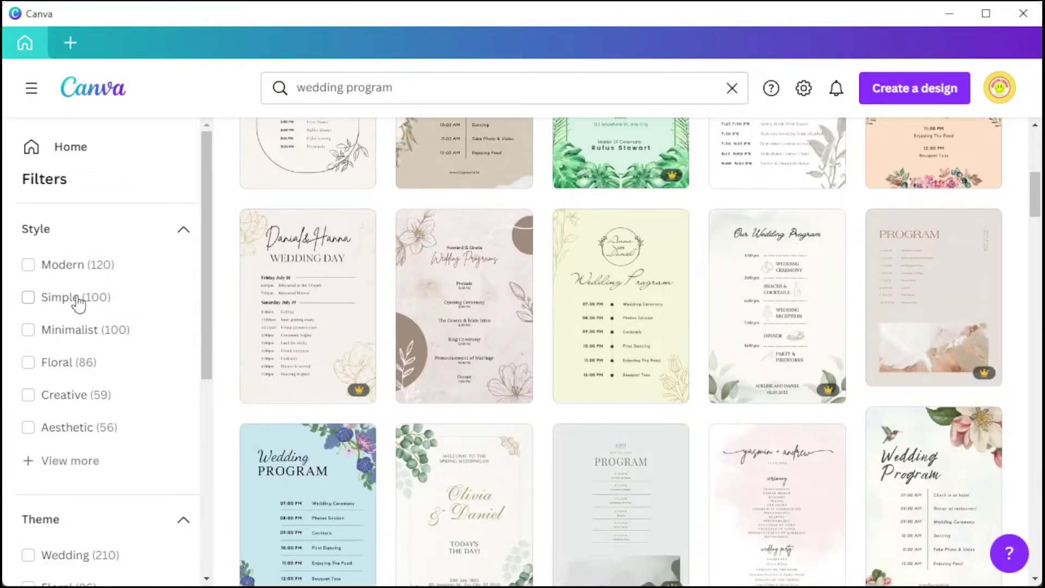
{"action": "left_click", "coordinate": [77, 299]}
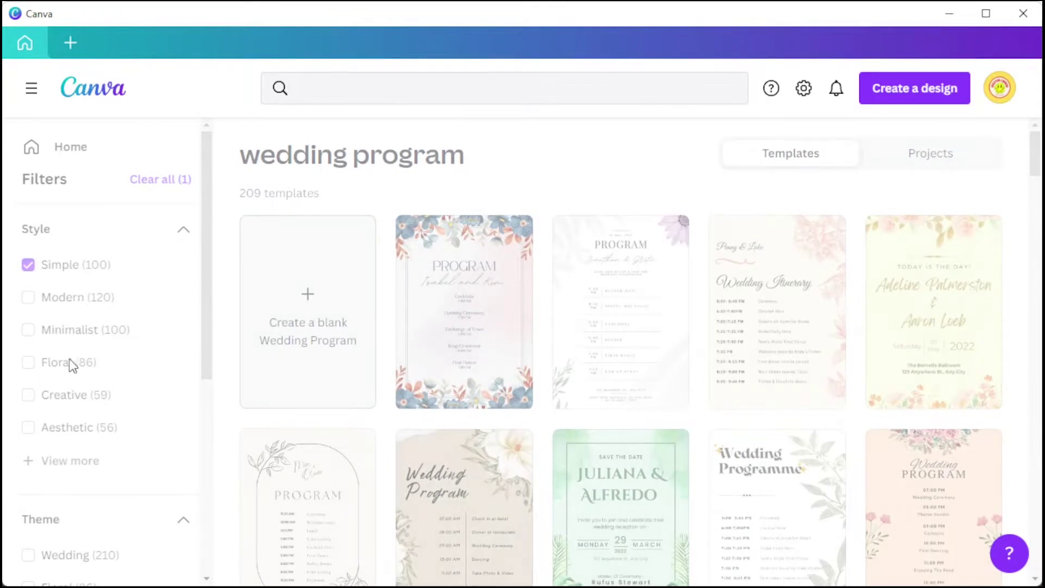
{"action": "left_click", "coordinate": [83, 396]}
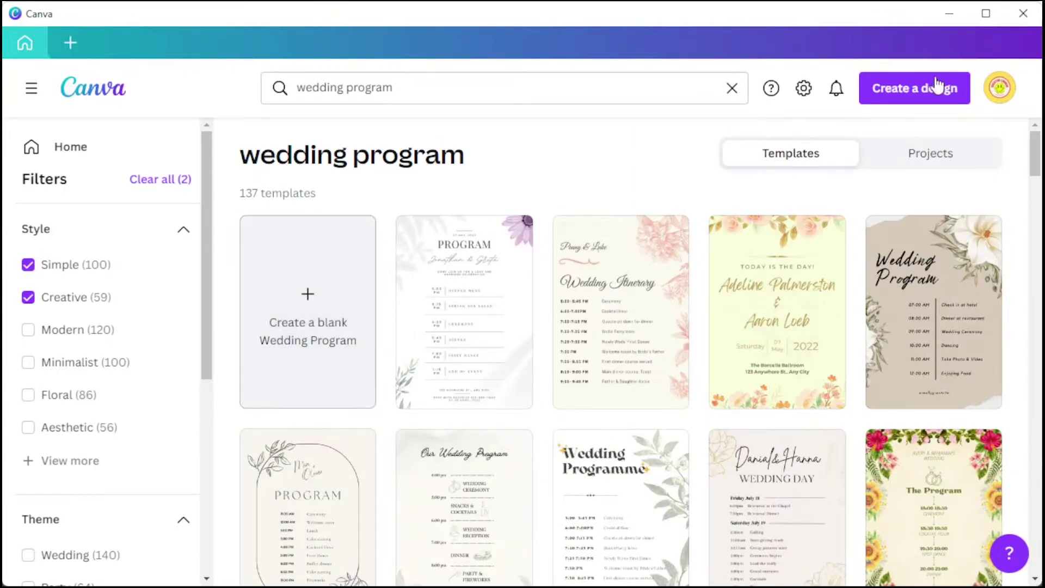
Step: Look at the Custom size options under Create a design, then dismiss them
{"action": "left_click", "coordinate": [935, 95]}
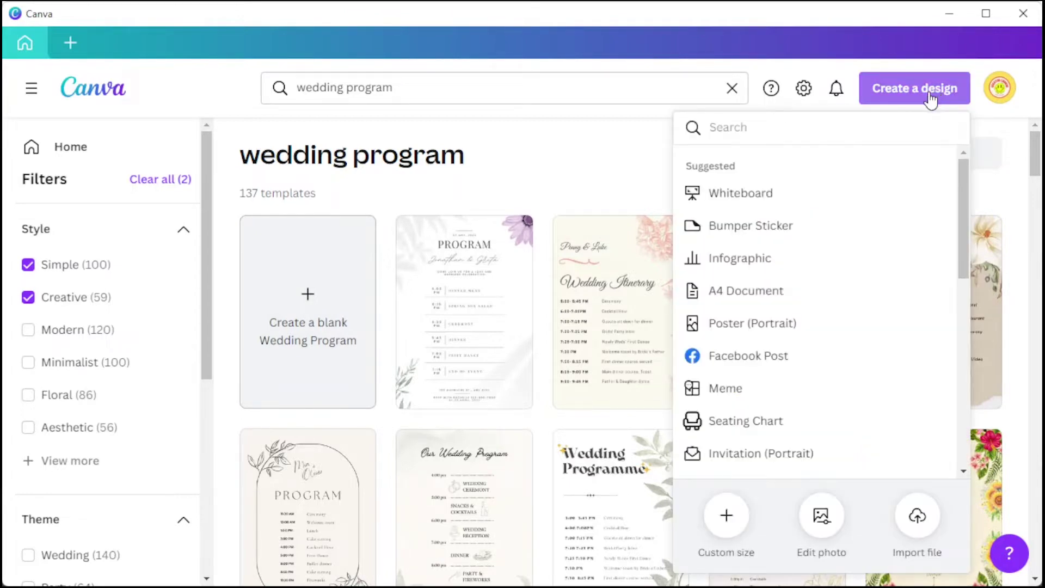
{"action": "left_click", "coordinate": [728, 516]}
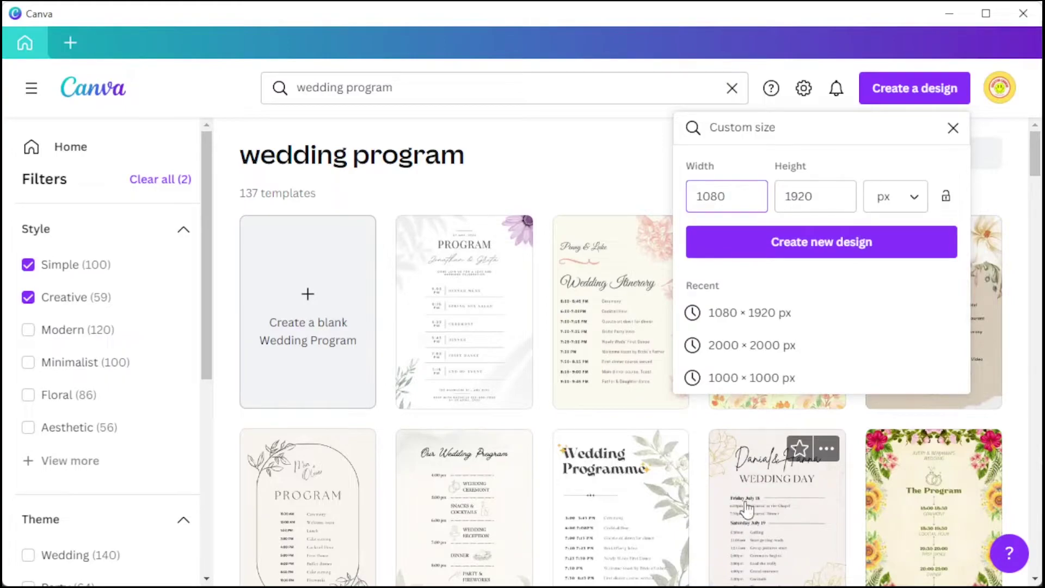
{"action": "left_click", "coordinate": [644, 186]}
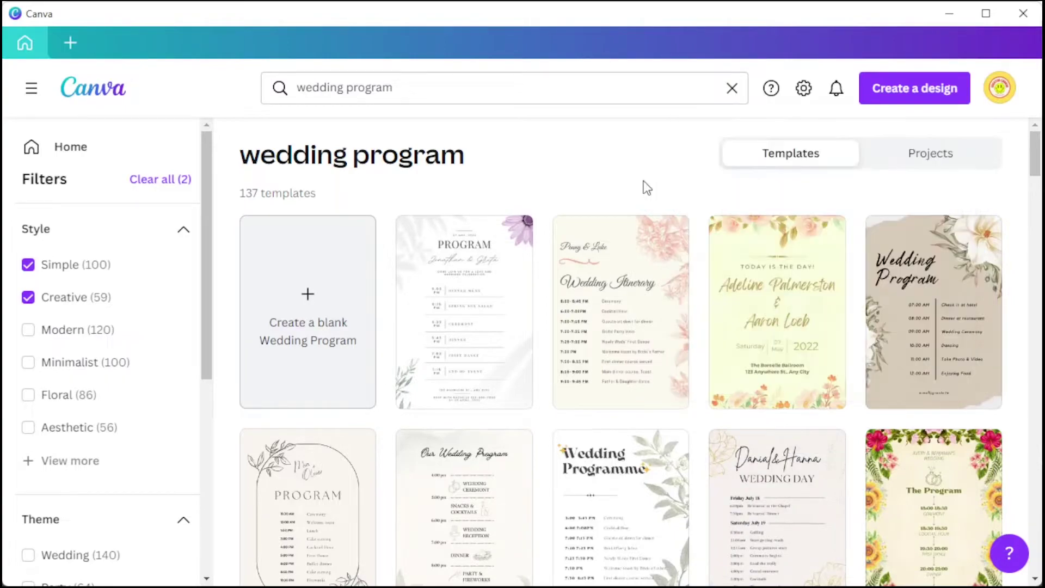
Step: Open the Dark Green Gold Elegant Wedding Program template from the results
{"action": "scroll", "coordinate": [644, 187], "scroll_direction": "down", "scroll_amount": 10}
{"action": "scroll", "coordinate": [645, 188], "scroll_direction": "down", "scroll_amount": 10}
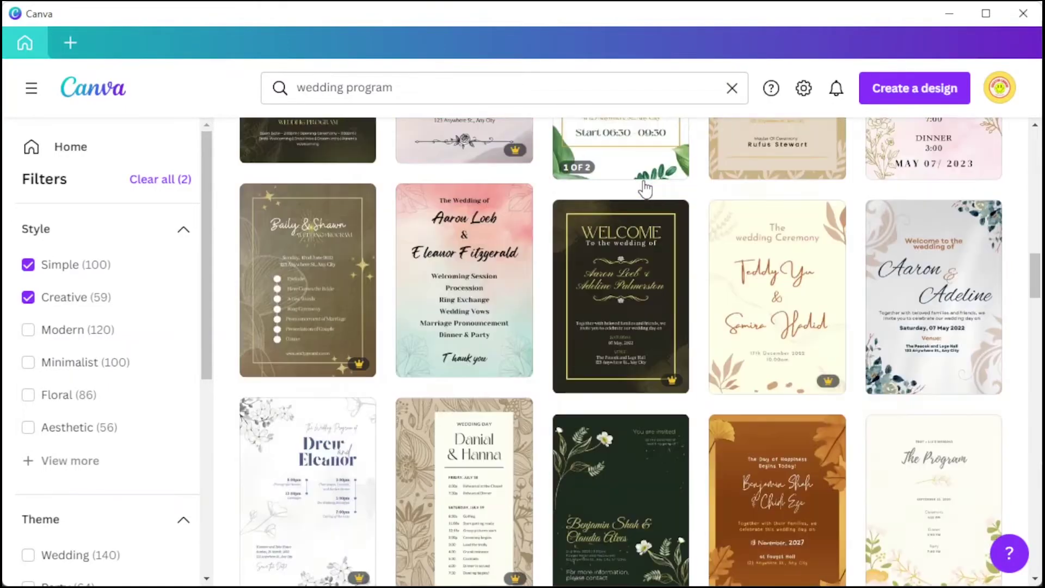
{"action": "scroll", "coordinate": [645, 188], "scroll_direction": "down", "scroll_amount": 10}
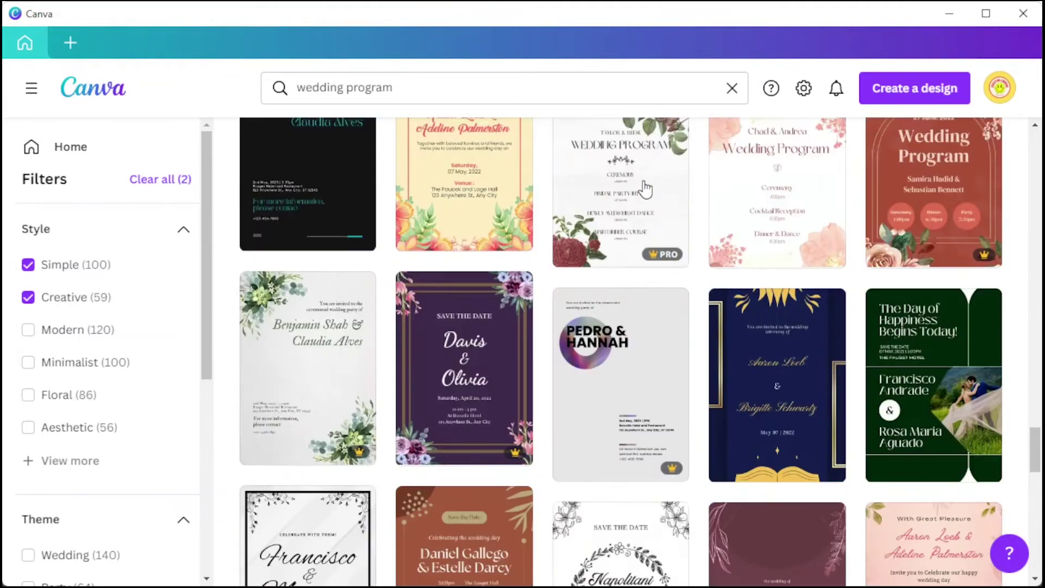
{"action": "scroll", "coordinate": [645, 188], "scroll_direction": "down", "scroll_amount": 5}
{"action": "scroll", "coordinate": [644, 187], "scroll_direction": "down", "scroll_amount": 10}
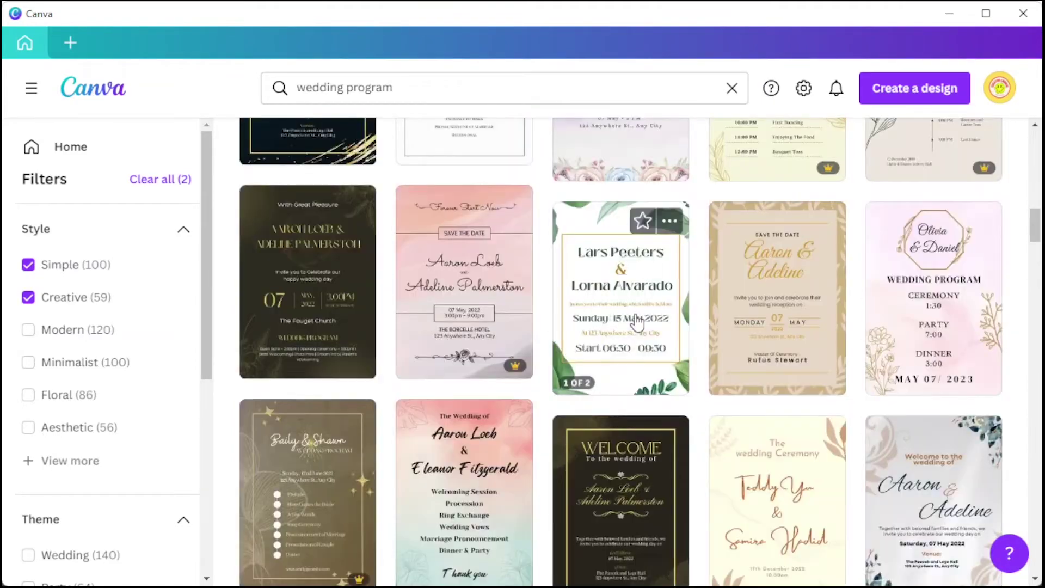
{"action": "left_click", "coordinate": [644, 283]}
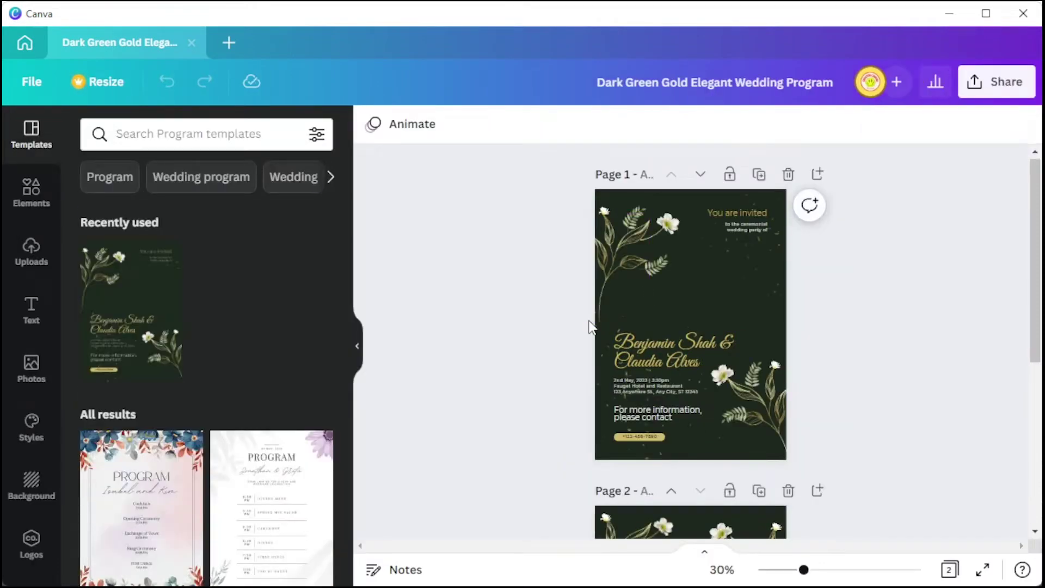
Step: Check the couple's names font (Great Vibes, size 59) without changing it, then bring up Text styles
{"action": "left_click", "coordinate": [613, 259]}
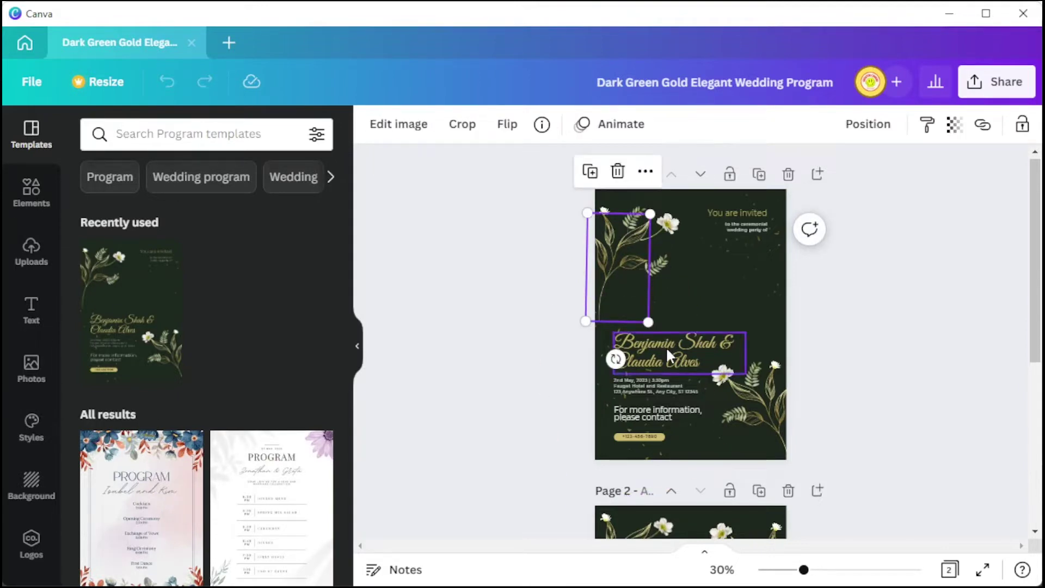
{"action": "left_click", "coordinate": [699, 346]}
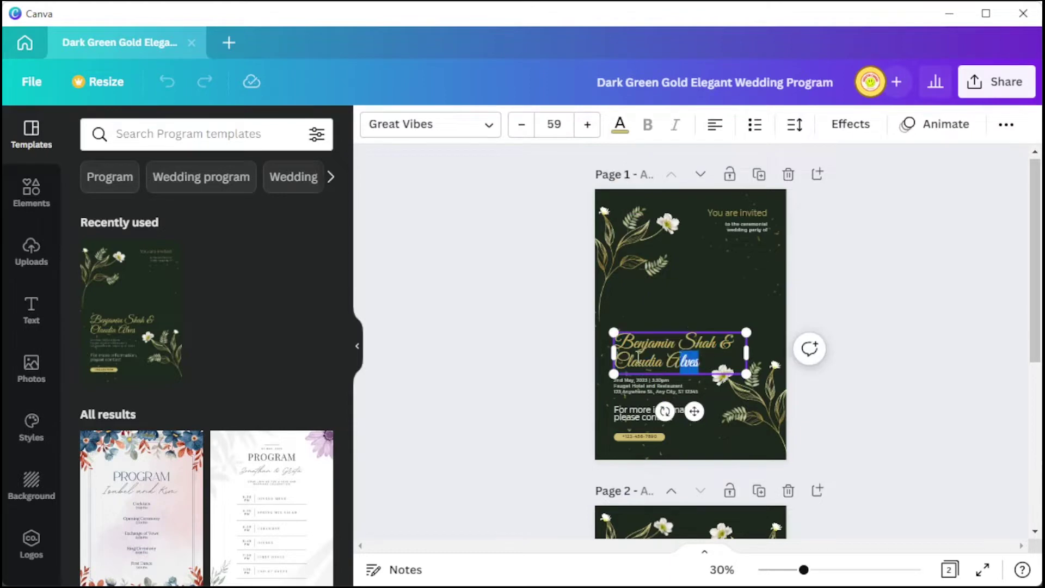
{"action": "left_click_drag", "start_coordinate": [651, 358], "coordinate": [598, 326]}
{"action": "left_click", "coordinate": [477, 136]}
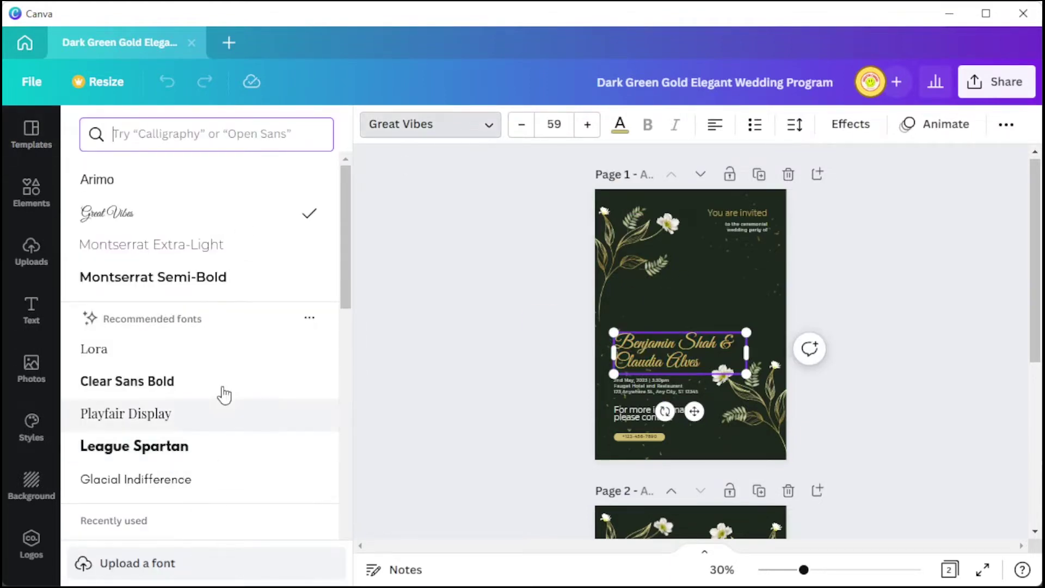
{"action": "key", "text": "Escape"}
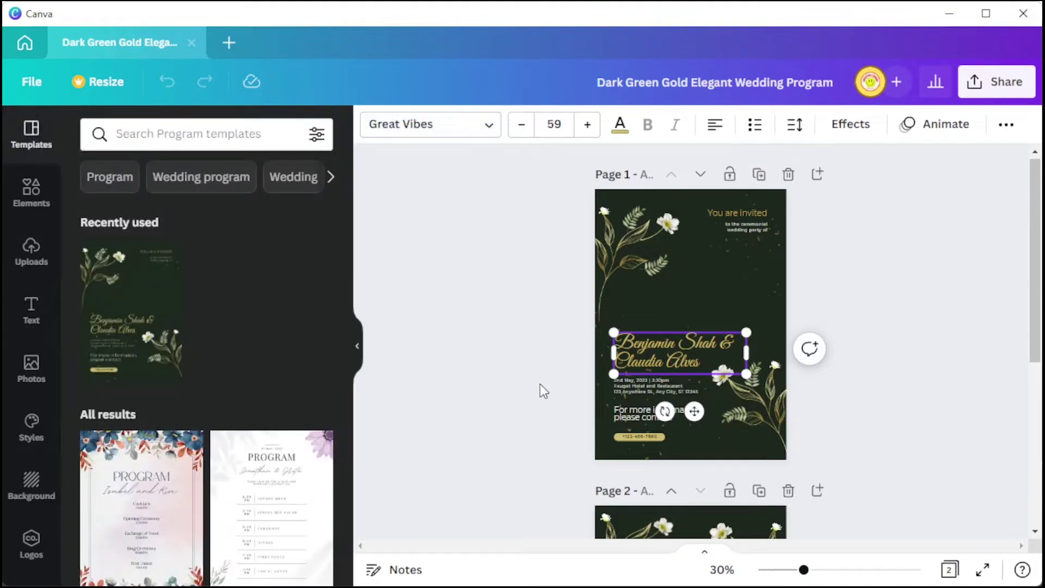
{"action": "left_click", "coordinate": [34, 320]}
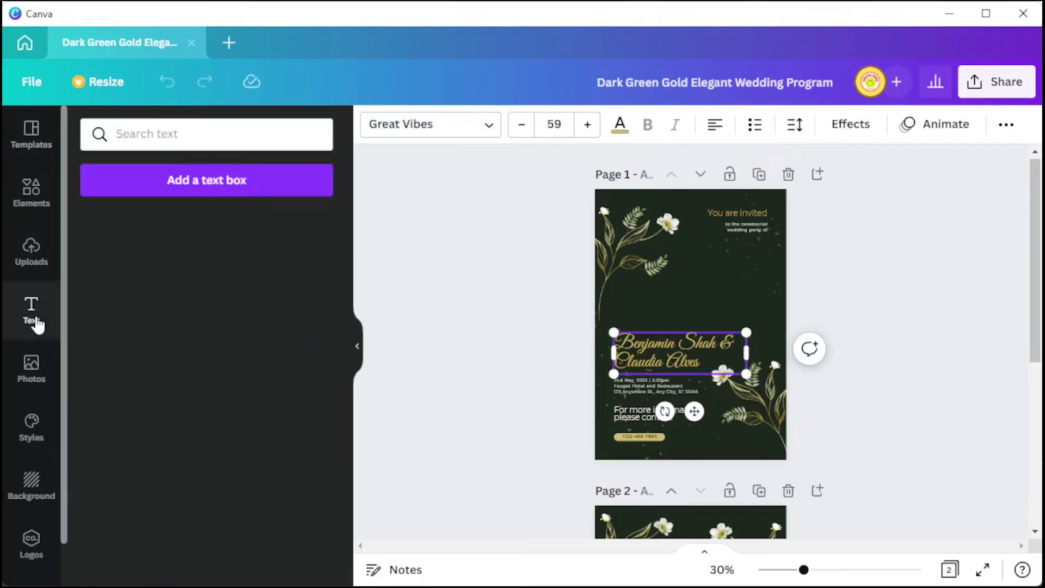
Step: Add the pink Moontime 'You're Invited!' heading and move it to the top of page 1
{"action": "scroll", "coordinate": [125, 321], "scroll_direction": "down", "scroll_amount": 6}
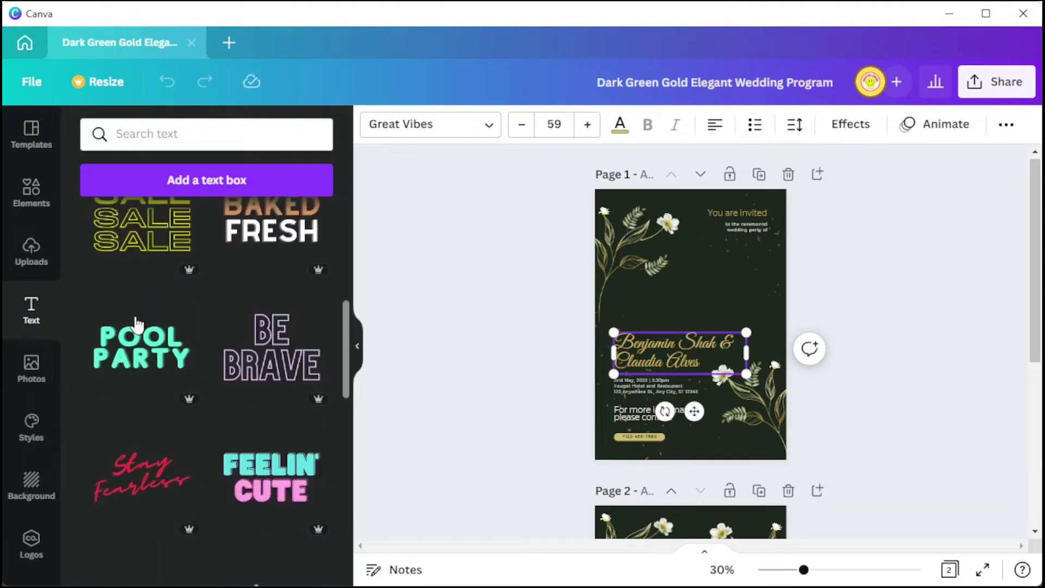
{"action": "scroll", "coordinate": [138, 325], "scroll_direction": "down", "scroll_amount": 12}
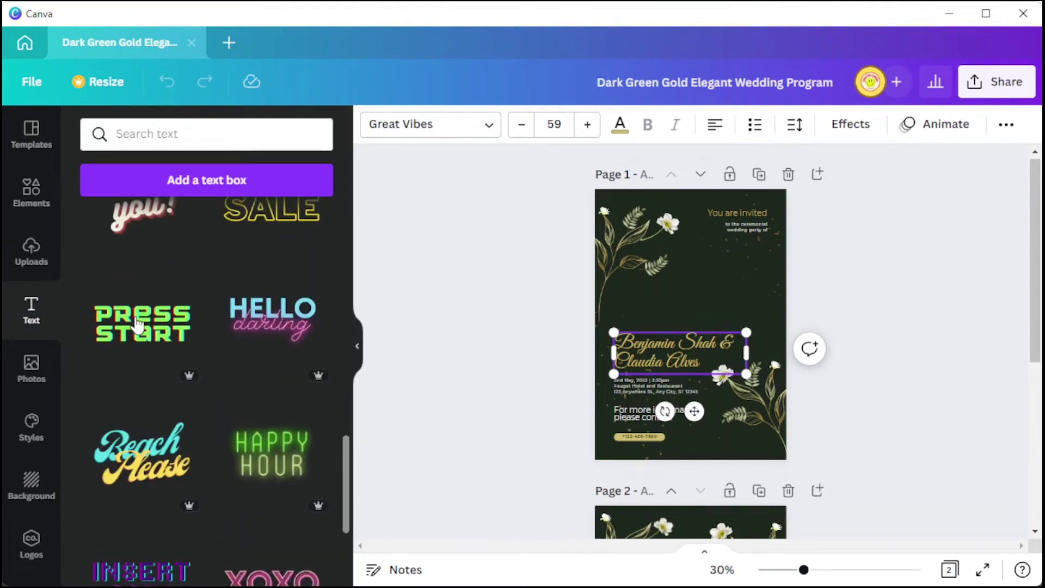
{"action": "scroll", "coordinate": [138, 325], "scroll_direction": "down", "scroll_amount": 4}
{"action": "scroll", "coordinate": [137, 325], "scroll_direction": "down", "scroll_amount": 2}
{"action": "scroll", "coordinate": [137, 325], "scroll_direction": "up", "scroll_amount": 2}
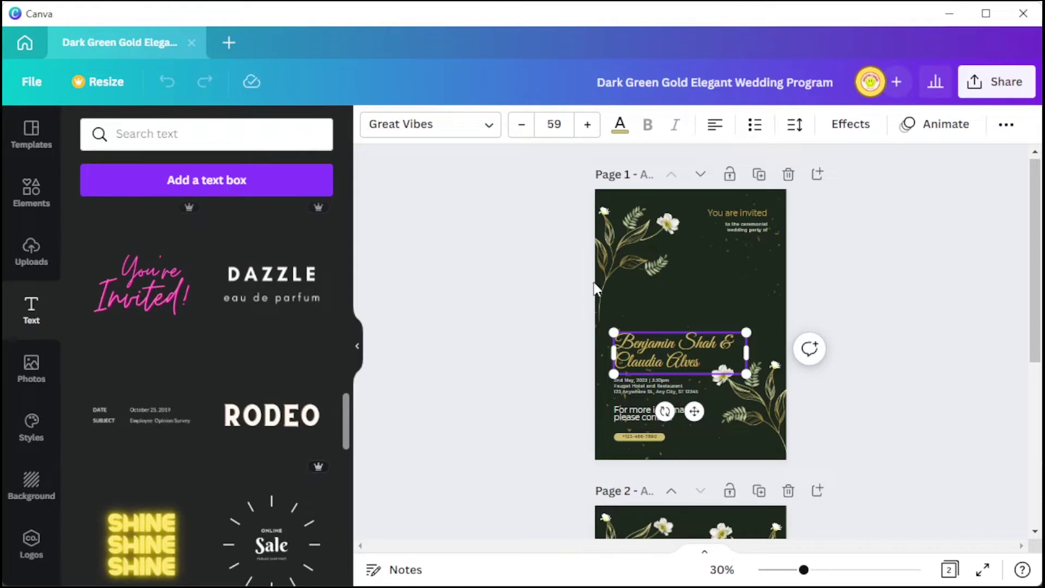
{"action": "left_click", "coordinate": [180, 291]}
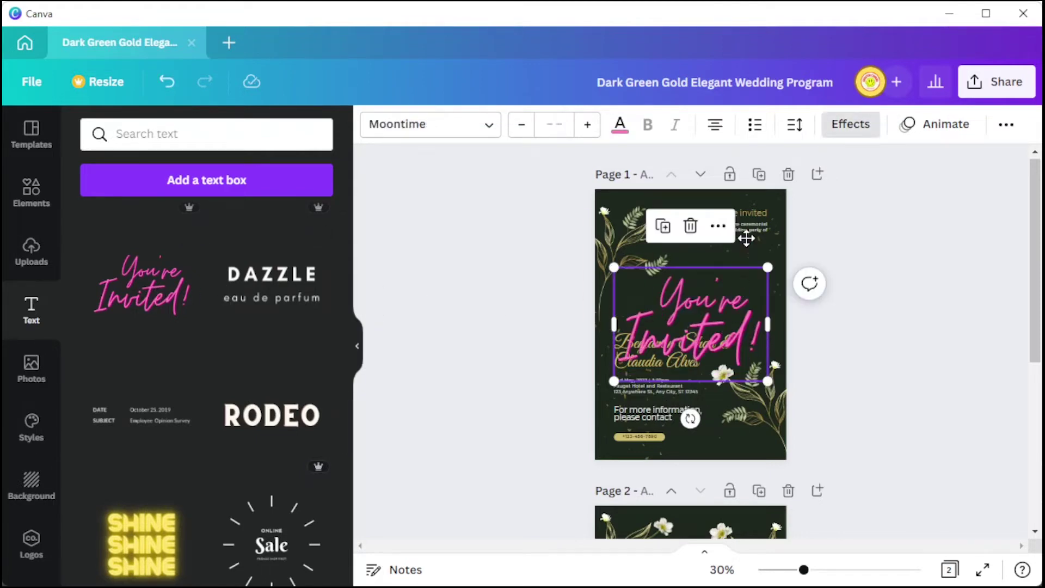
{"action": "left_click_drag", "start_coordinate": [746, 238], "coordinate": [772, 155]}
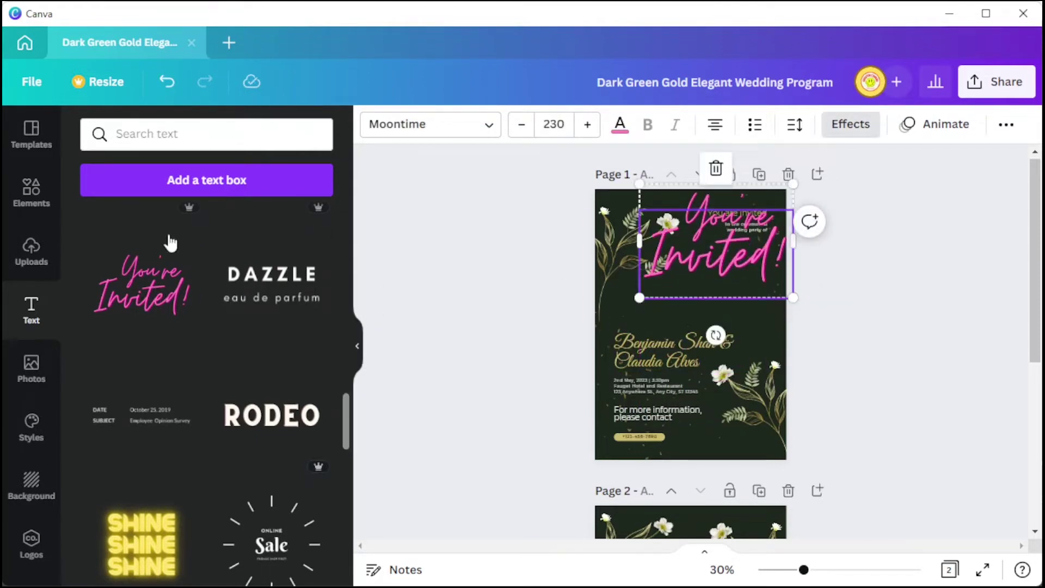
{"action": "left_click", "coordinate": [37, 263]}
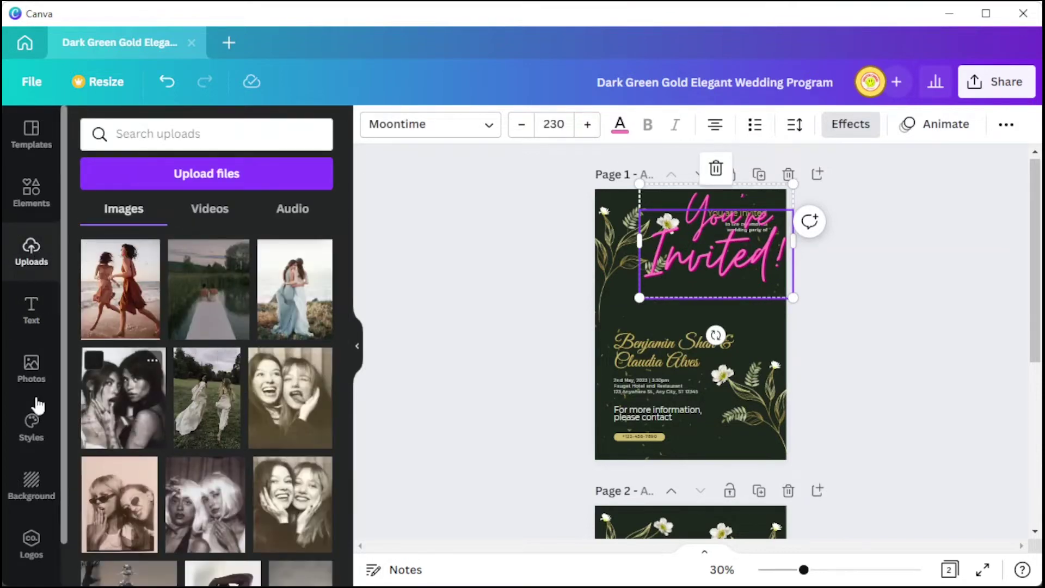
Step: Add a blank page 3 and place a stock latte-art coffee photo on it
{"action": "left_click", "coordinate": [34, 376]}
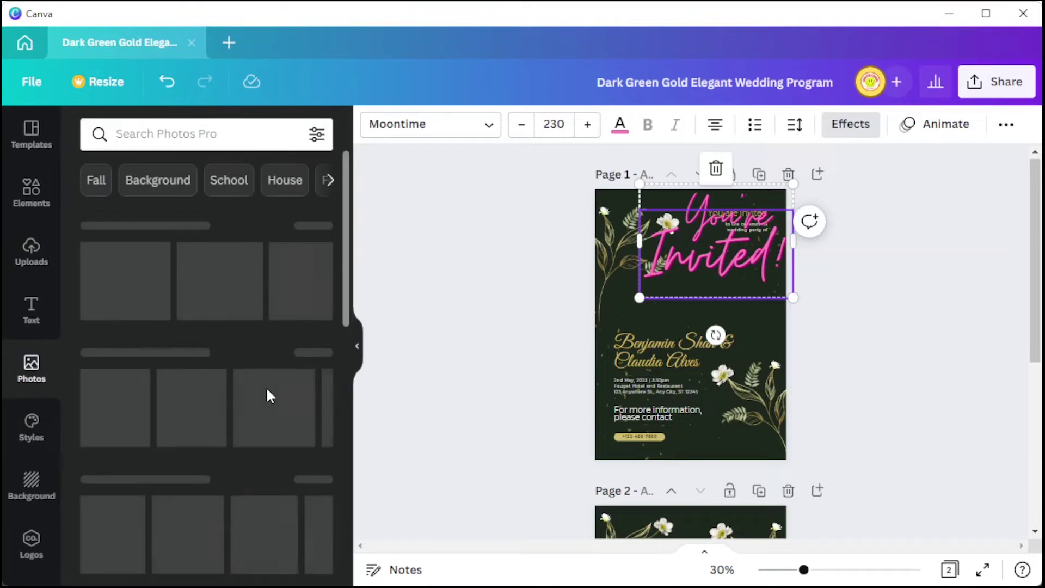
{"action": "scroll", "coordinate": [438, 377], "scroll_direction": "down", "scroll_amount": 5}
{"action": "left_click_drag", "start_coordinate": [539, 352], "coordinate": [633, 372]}
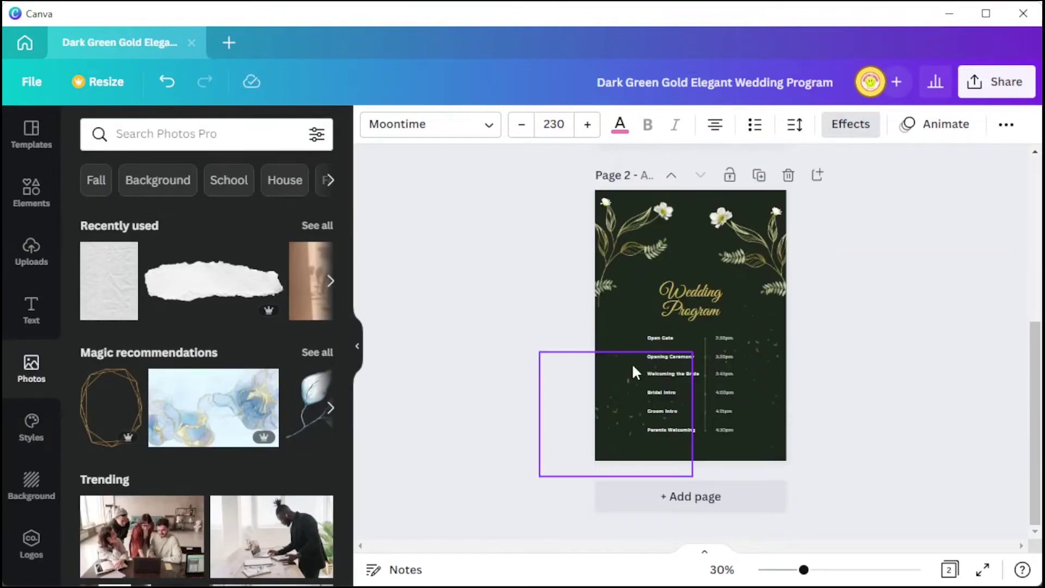
{"action": "left_click", "coordinate": [685, 492]}
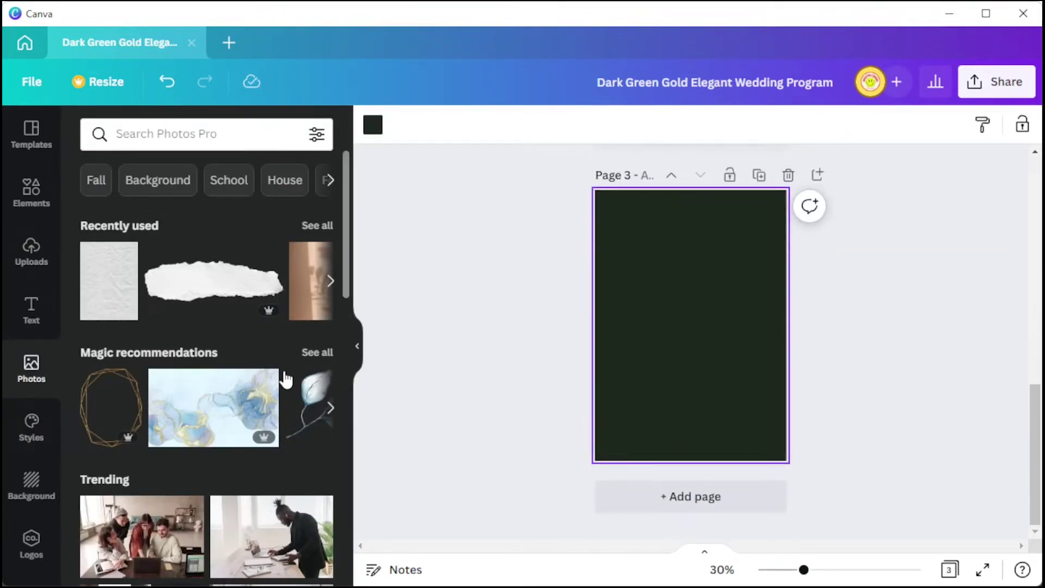
{"action": "scroll", "coordinate": [286, 381], "scroll_direction": "down", "scroll_amount": 6}
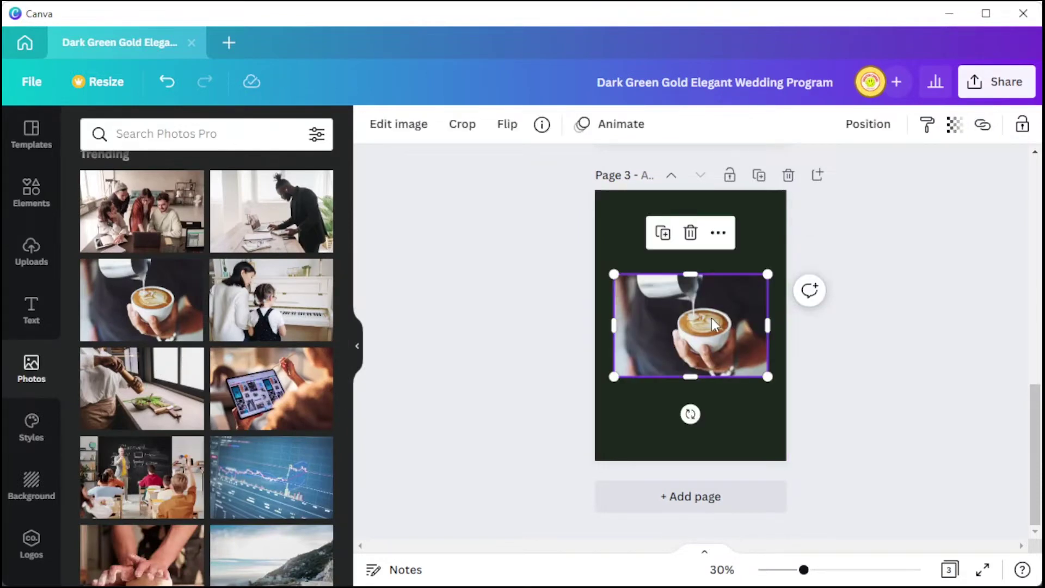
{"action": "left_click", "coordinate": [411, 132]}
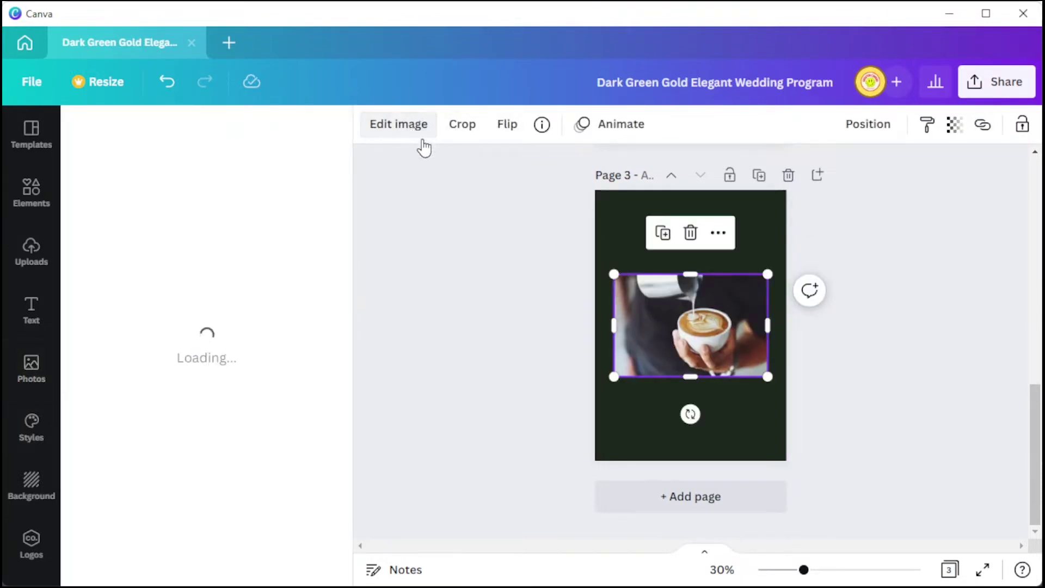
Step: Try the Summer and Festive filters on the latte photo, settling on Epic
{"action": "scroll", "coordinate": [239, 425], "scroll_direction": "down", "scroll_amount": 6}
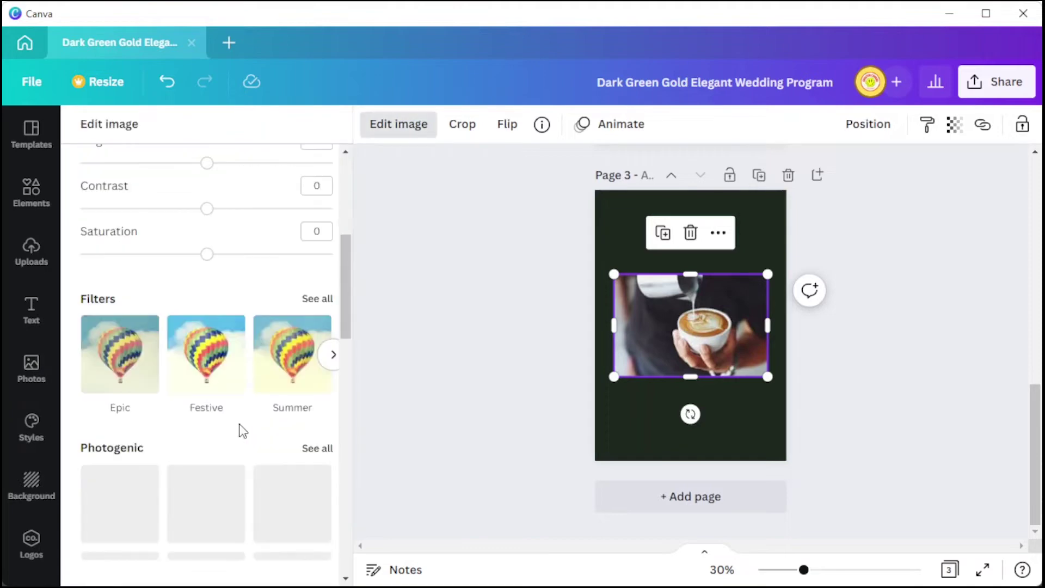
{"action": "left_click", "coordinate": [276, 376]}
{"action": "left_click", "coordinate": [232, 377]}
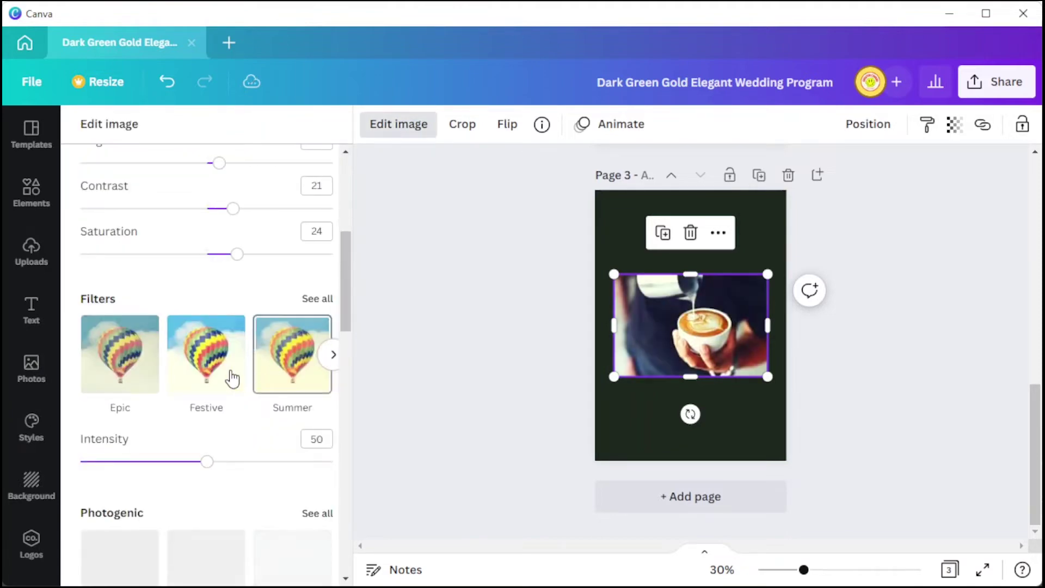
{"action": "left_click", "coordinate": [142, 376]}
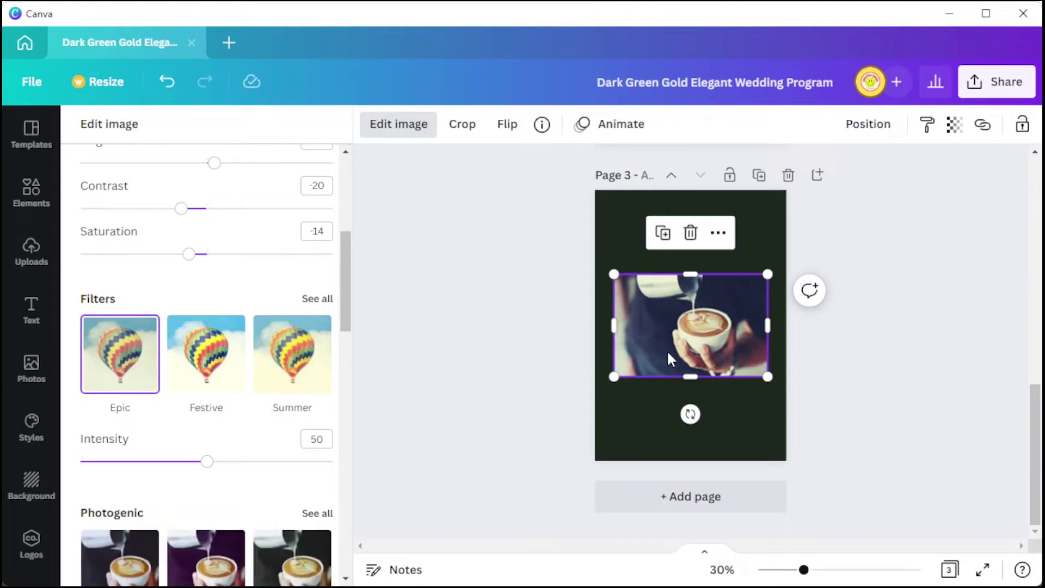
{"action": "left_click", "coordinate": [40, 207]}
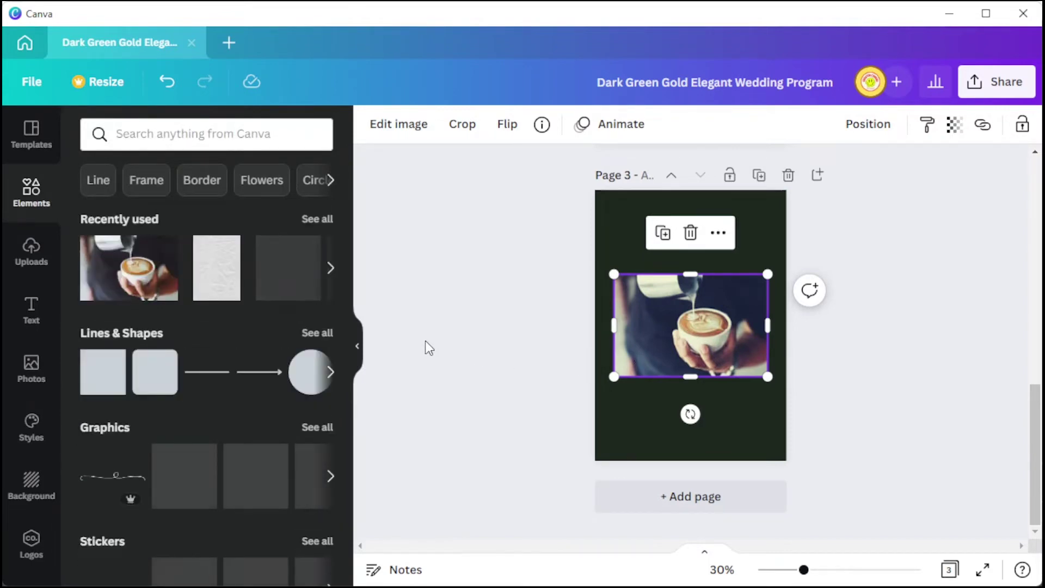
Step: Place a coffee-stain ring graphic over page 3's photo and resize it
{"action": "scroll", "coordinate": [209, 419], "scroll_direction": "down", "scroll_amount": 2}
{"action": "left_click_drag", "start_coordinate": [196, 354], "coordinate": [704, 387]}
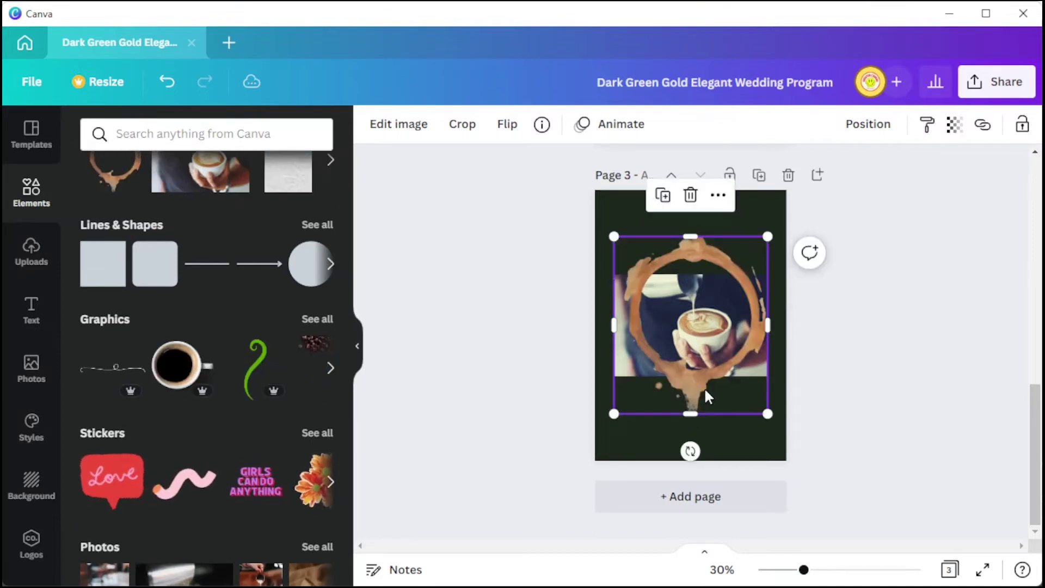
{"action": "left_click_drag", "start_coordinate": [767, 414], "coordinate": [786, 451]}
Step: Shrink the 'You're Invited!' heading to 66.1 and move it into page 1's top-right corner
{"action": "scroll", "coordinate": [702, 326], "scroll_direction": "up", "scroll_amount": 4}
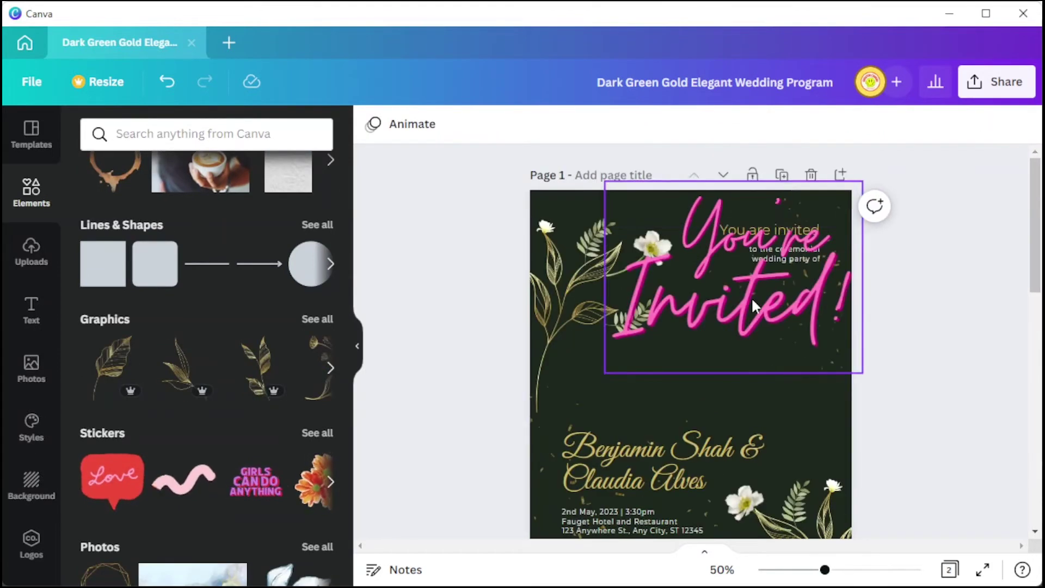
{"action": "left_click", "coordinate": [754, 305]}
{"action": "left_click_drag", "start_coordinate": [754, 305], "coordinate": [751, 368]}
{"action": "left_click_drag", "start_coordinate": [602, 385], "coordinate": [751, 236]}
{"action": "left_click_drag", "start_coordinate": [784, 255], "coordinate": [798, 269]}
{"action": "left_click", "coordinate": [784, 234]}
{"action": "left_click", "coordinate": [620, 124]}
{"action": "scroll", "coordinate": [217, 272], "scroll_direction": "down", "scroll_amount": 4}
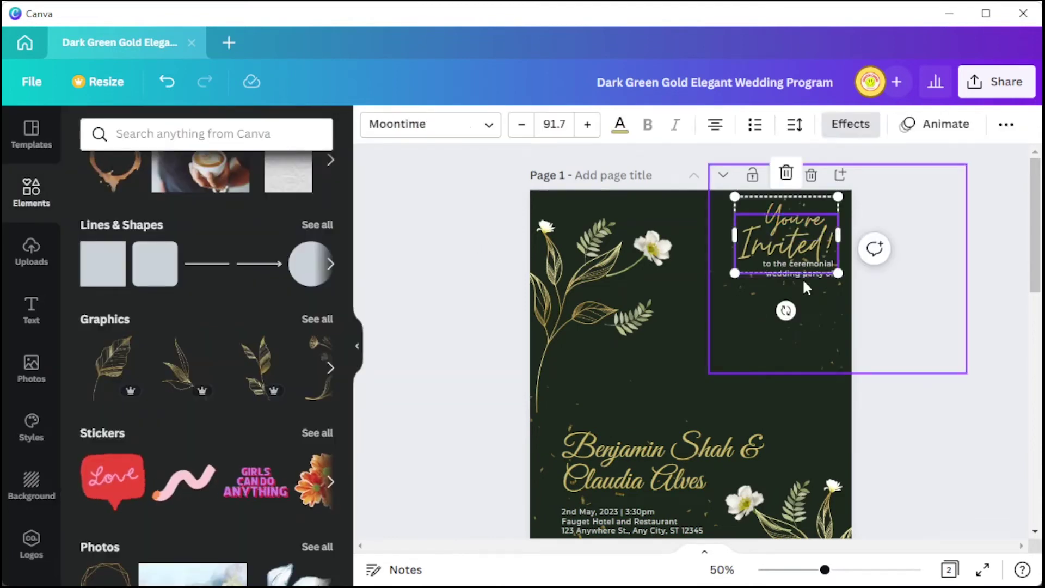
Step: Select the couple's names and try the Breathing, Bellaboo and Amsterdam Four fonts
{"action": "left_click", "coordinate": [806, 275]}
{"action": "scroll", "coordinate": [806, 287], "scroll_direction": "down", "scroll_amount": 3}
{"action": "left_click", "coordinate": [702, 275]}
{"action": "triple_click", "coordinate": [790, 291]}
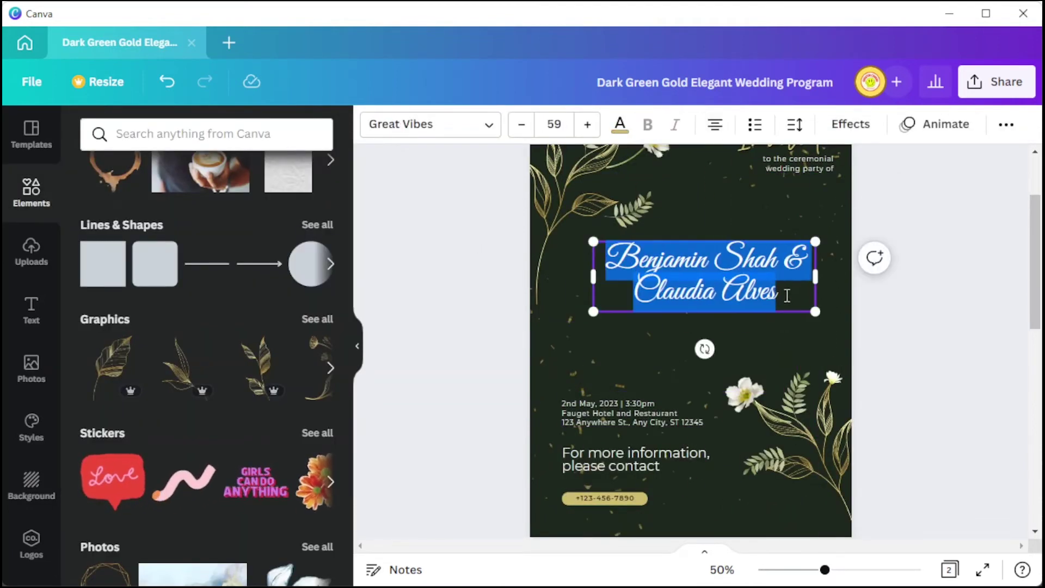
{"action": "left_click", "coordinate": [430, 124]}
{"action": "scroll", "coordinate": [207, 270], "scroll_direction": "down", "scroll_amount": 2}
{"action": "left_click", "coordinate": [120, 322]}
{"action": "scroll", "coordinate": [196, 247], "scroll_direction": "down", "scroll_amount": 2}
{"action": "left_click", "coordinate": [196, 245]}
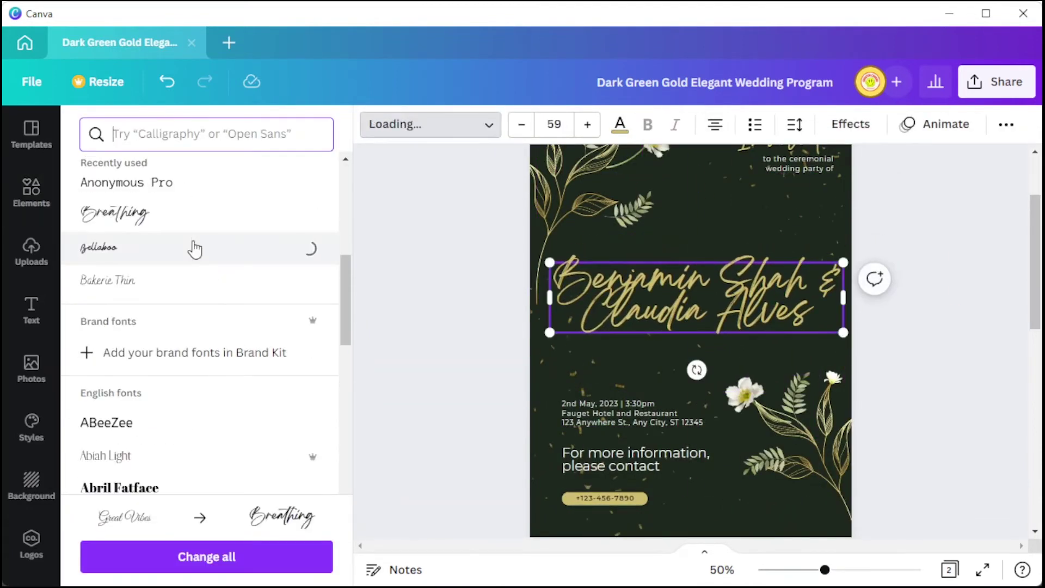
{"action": "scroll", "coordinate": [204, 249], "scroll_direction": "down", "scroll_amount": 4}
{"action": "scroll", "coordinate": [196, 272], "scroll_direction": "down", "scroll_amount": 3}
{"action": "left_click", "coordinate": [181, 294]}
Step: Try Aniyah and Billion Miracles on the names, then settle on Brittany
{"action": "scroll", "coordinate": [185, 305], "scroll_direction": "down", "scroll_amount": 3}
{"action": "left_click", "coordinate": [196, 345]}
{"action": "scroll", "coordinate": [199, 392], "scroll_direction": "down", "scroll_amount": 3}
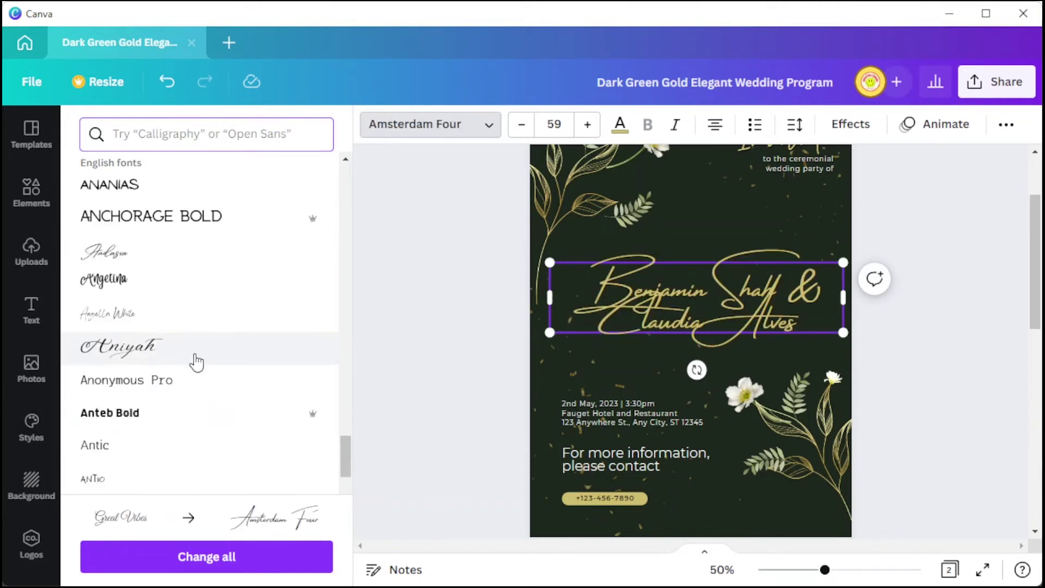
{"action": "left_click", "coordinate": [196, 352]}
{"action": "scroll", "coordinate": [187, 364], "scroll_direction": "down", "scroll_amount": 3}
{"action": "scroll", "coordinate": [180, 364], "scroll_direction": "down", "scroll_amount": 5}
{"action": "left_click", "coordinate": [155, 370]}
{"action": "scroll", "coordinate": [164, 375], "scroll_direction": "down", "scroll_amount": 5}
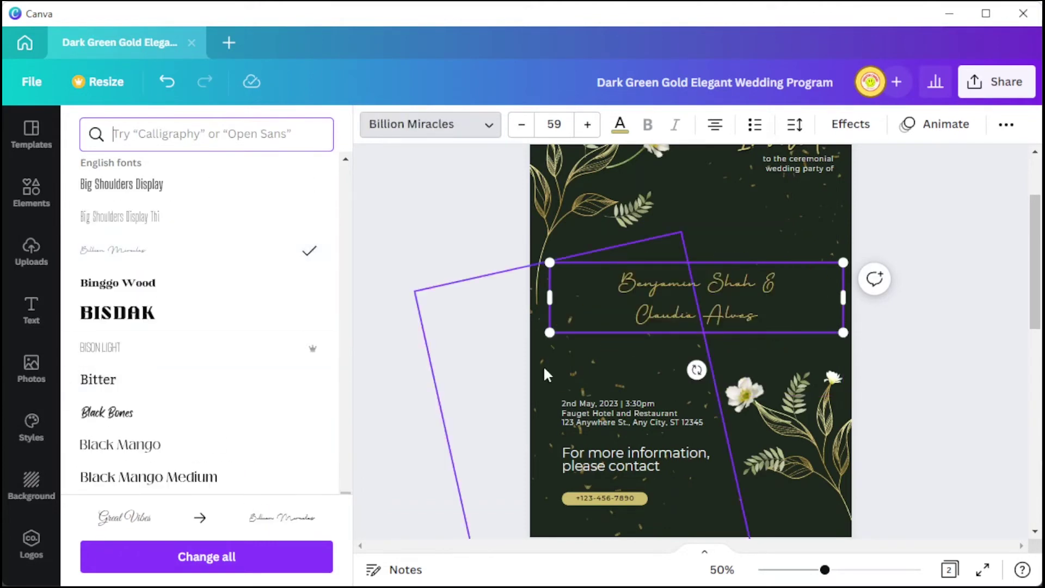
{"action": "scroll", "coordinate": [241, 383], "scroll_direction": "down", "scroll_amount": 3}
{"action": "left_click", "coordinate": [245, 381]}
{"action": "scroll", "coordinate": [250, 381], "scroll_direction": "down", "scroll_amount": 3}
{"action": "key", "text": "Escape"}
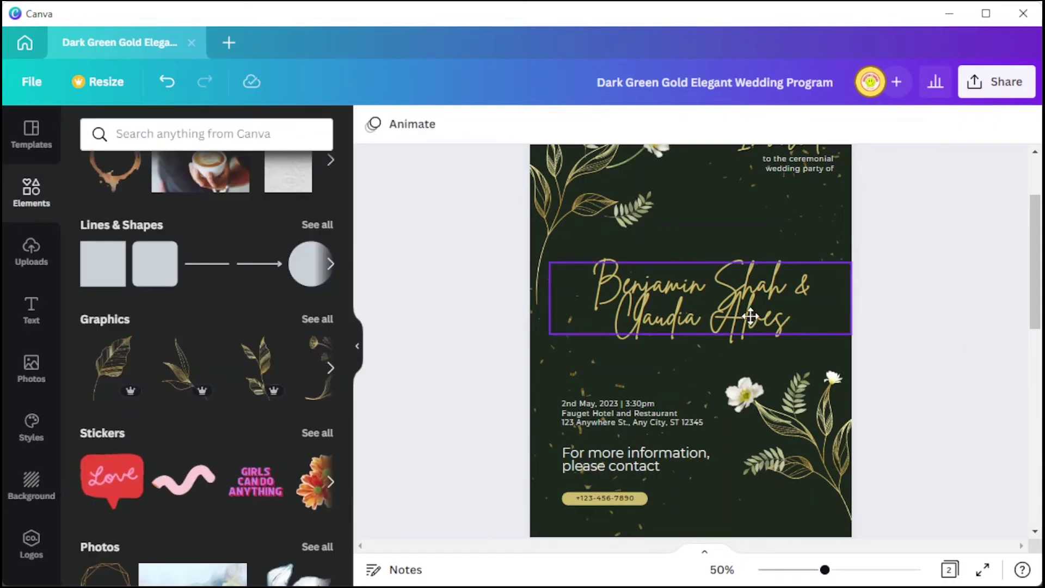
{"action": "double_click", "coordinate": [763, 315]}
{"action": "left_click", "coordinate": [851, 124]}
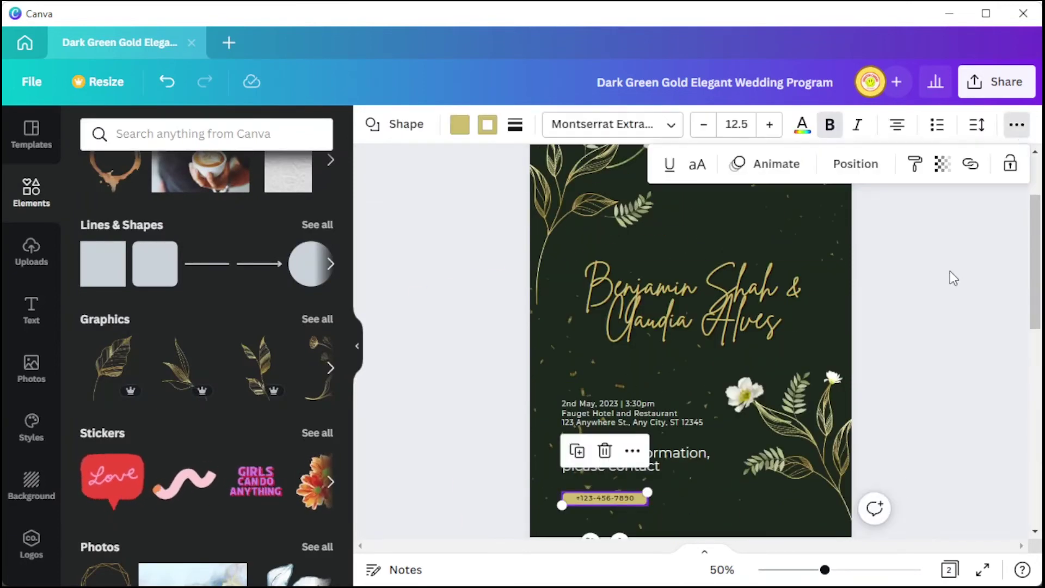
Step: Deselect page 1 and collapse the side panel to widen the program pages
{"action": "left_click", "coordinate": [953, 278]}
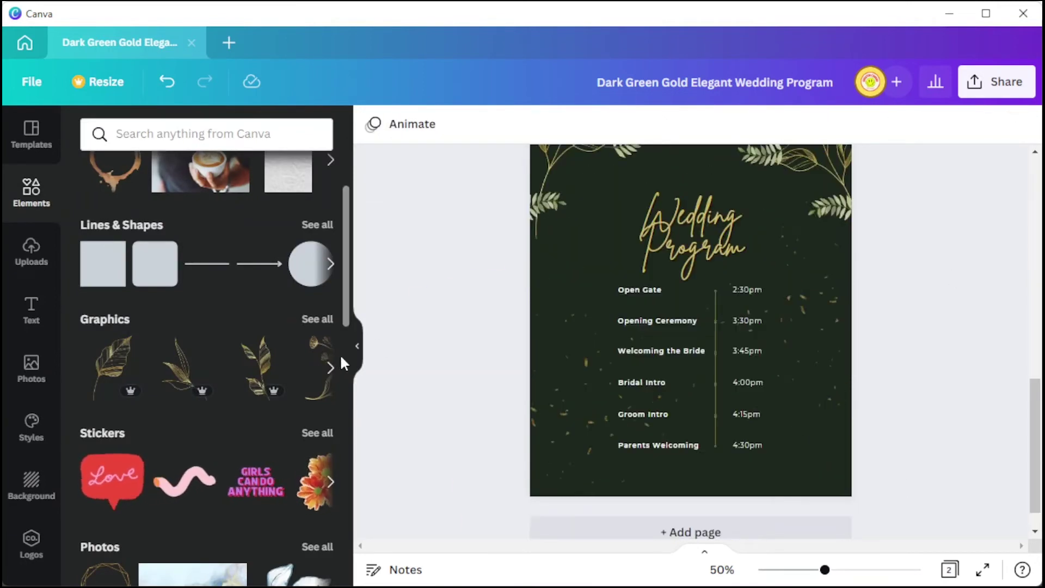
{"action": "left_click", "coordinate": [359, 354]}
{"action": "scroll", "coordinate": [871, 354], "scroll_direction": "up", "scroll_amount": 4}
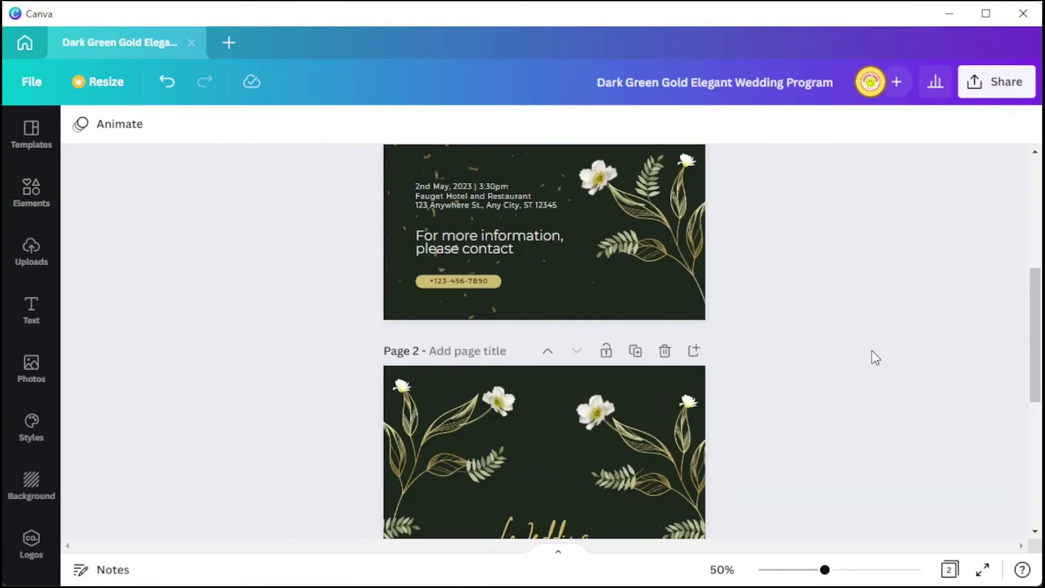
{"action": "left_click", "coordinate": [1008, 83]}
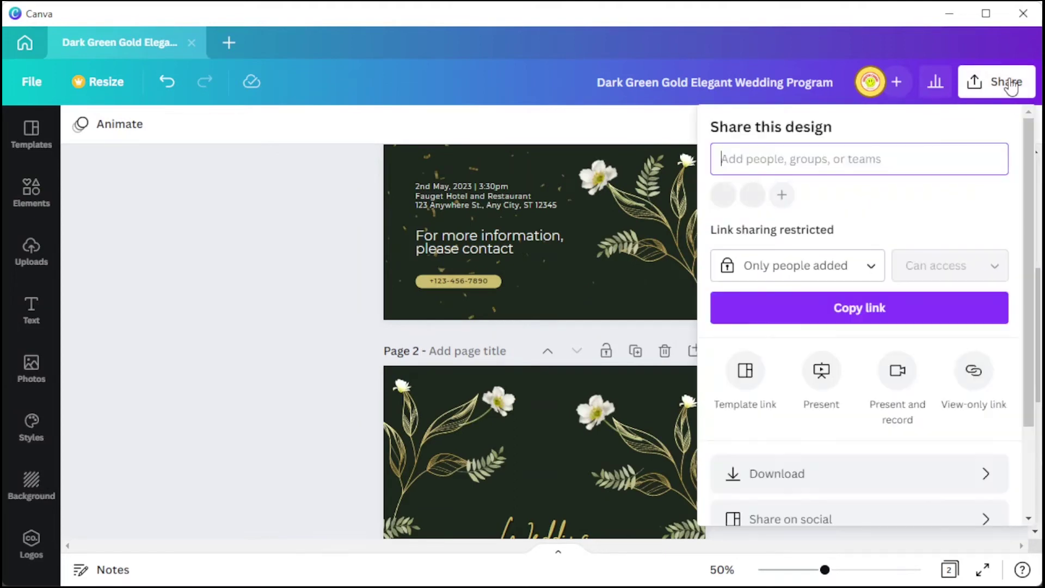
{"action": "type", "text": "colaborator"}
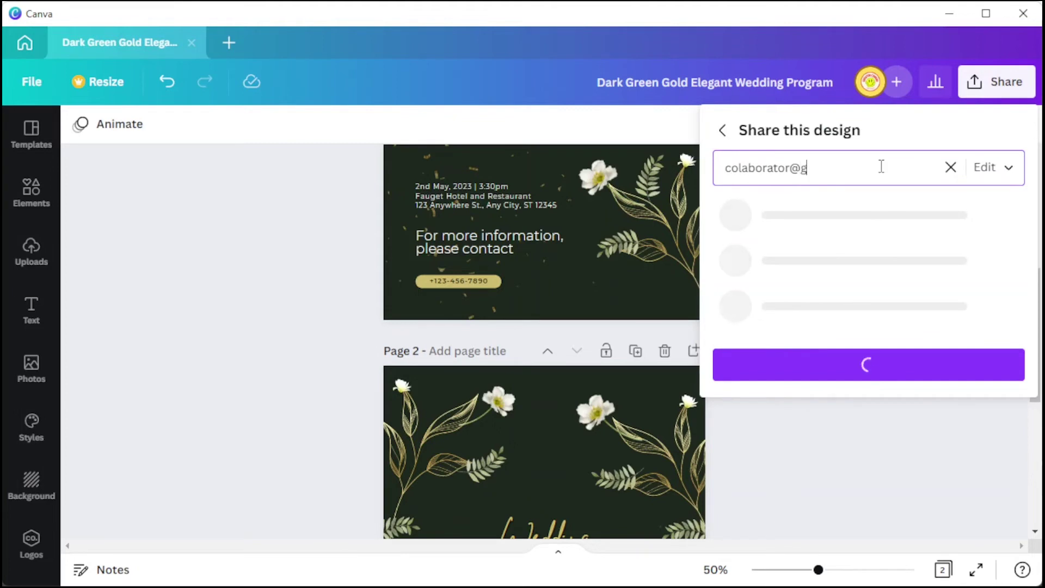
{"action": "type", "text": "@email.com"}
{"action": "left_click", "coordinate": [992, 177]}
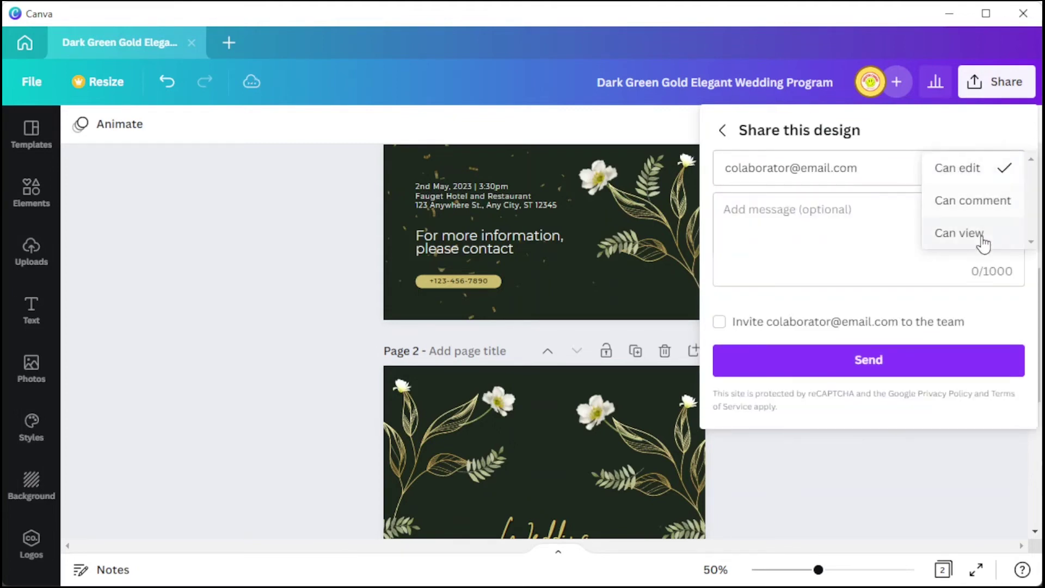
{"action": "left_click", "coordinate": [984, 235]}
{"action": "left_click", "coordinate": [986, 173]}
{"action": "left_click", "coordinate": [984, 136]}
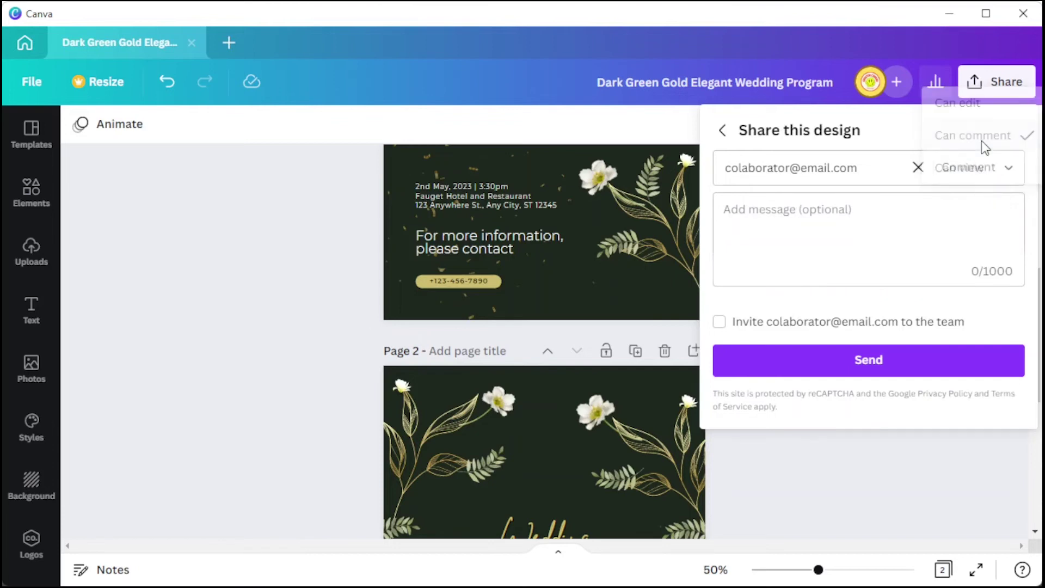
{"action": "left_click", "coordinate": [904, 439]}
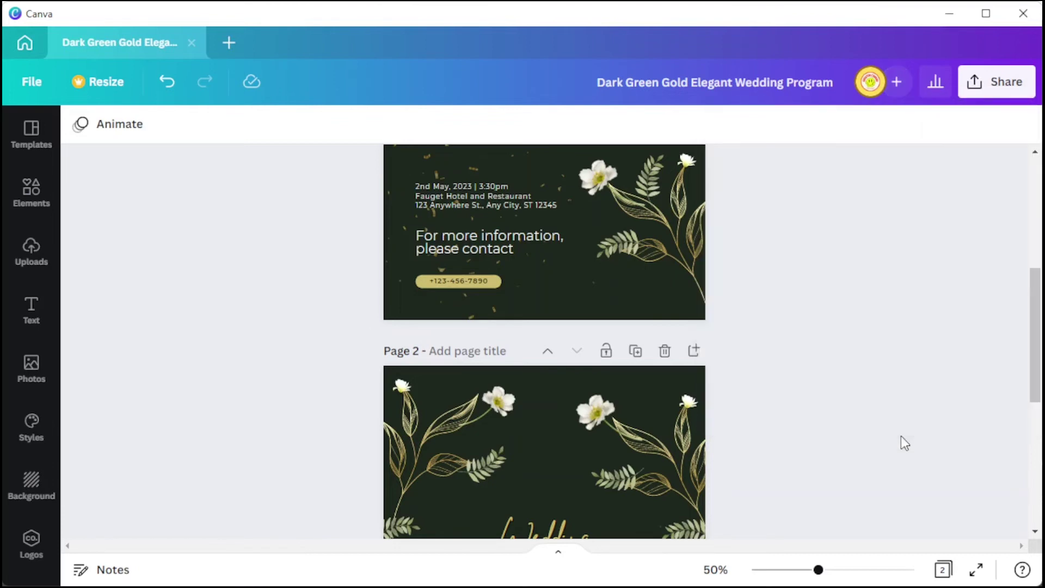
Step: Open Download from the Share menu, keeping PNG at 1414 × 2000 px for all pages
{"action": "left_click", "coordinate": [988, 84]}
{"action": "scroll", "coordinate": [871, 381], "scroll_direction": "down", "scroll_amount": 3}
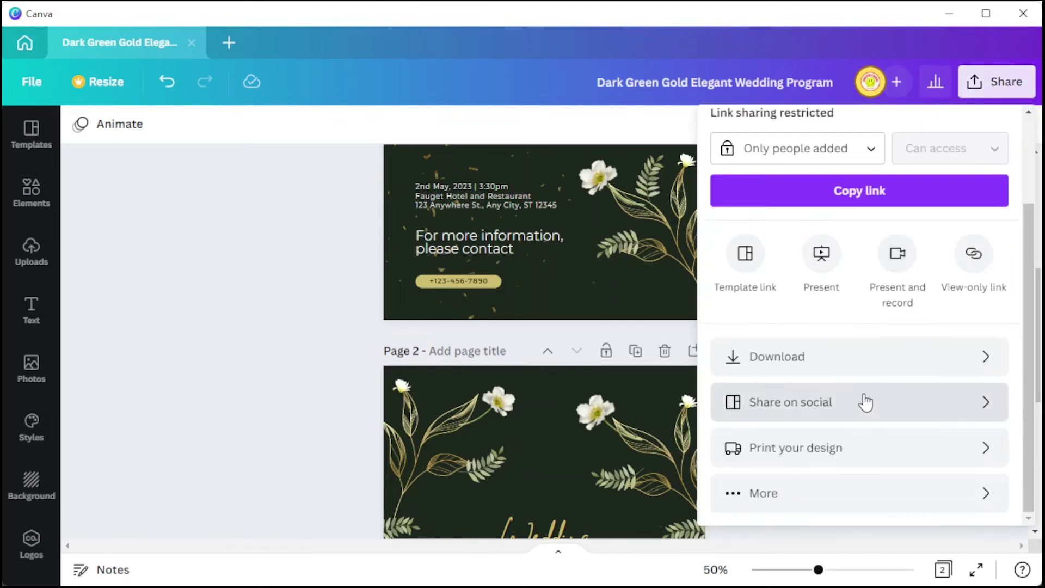
{"action": "left_click", "coordinate": [924, 372]}
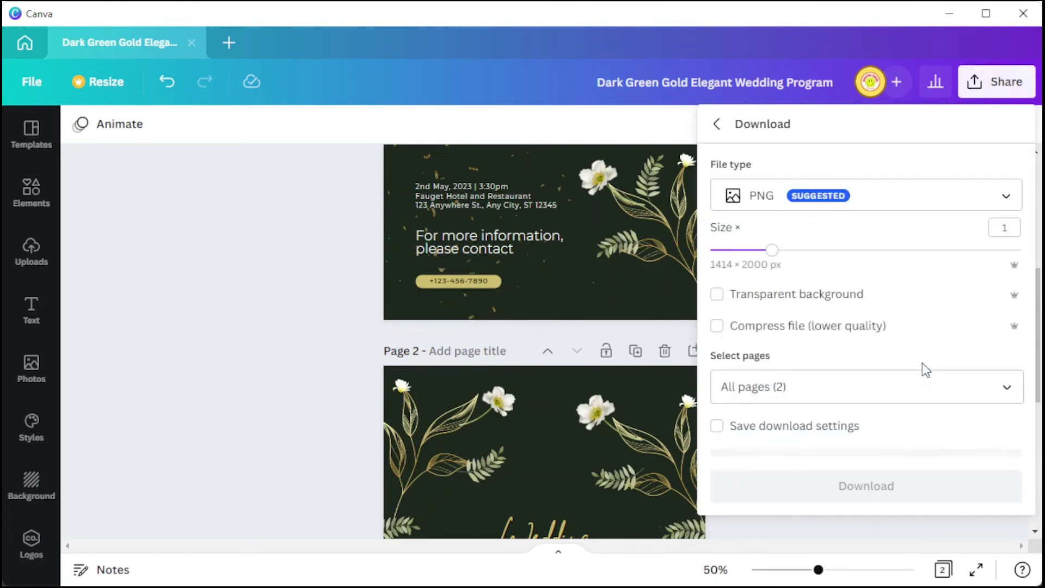
{"action": "left_click", "coordinate": [896, 201]}
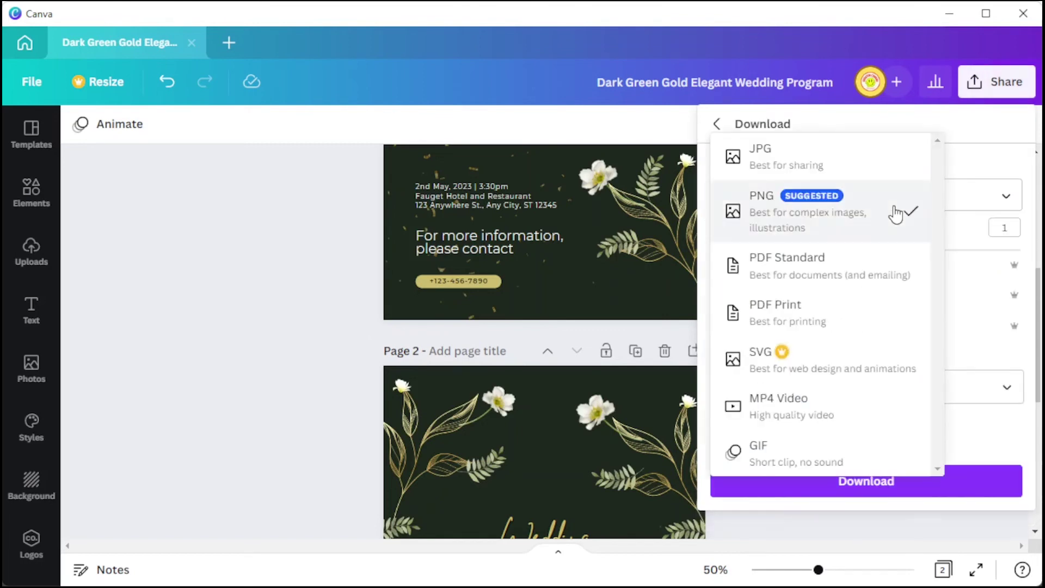
{"action": "left_click", "coordinate": [896, 214]}
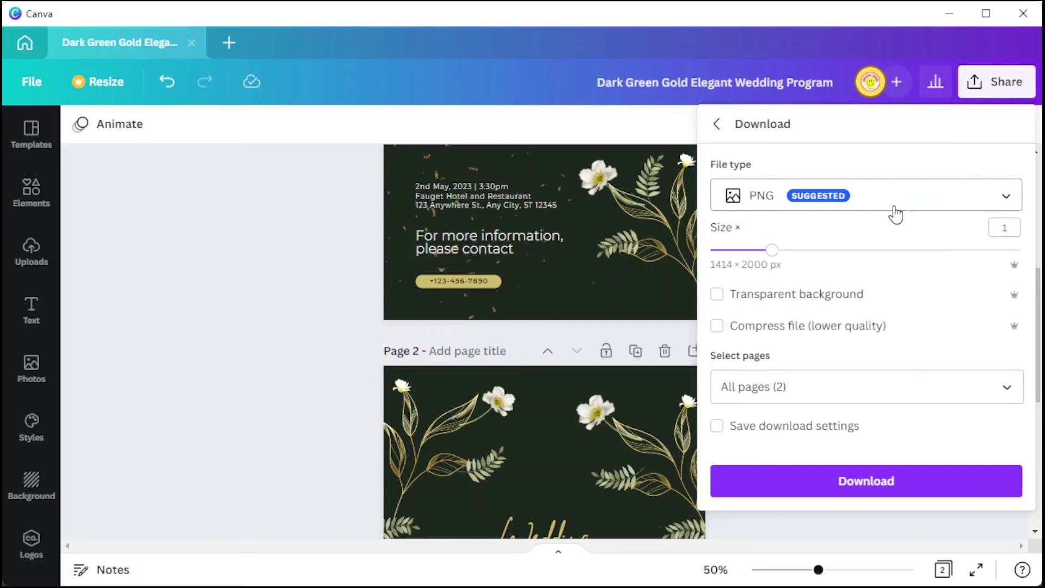